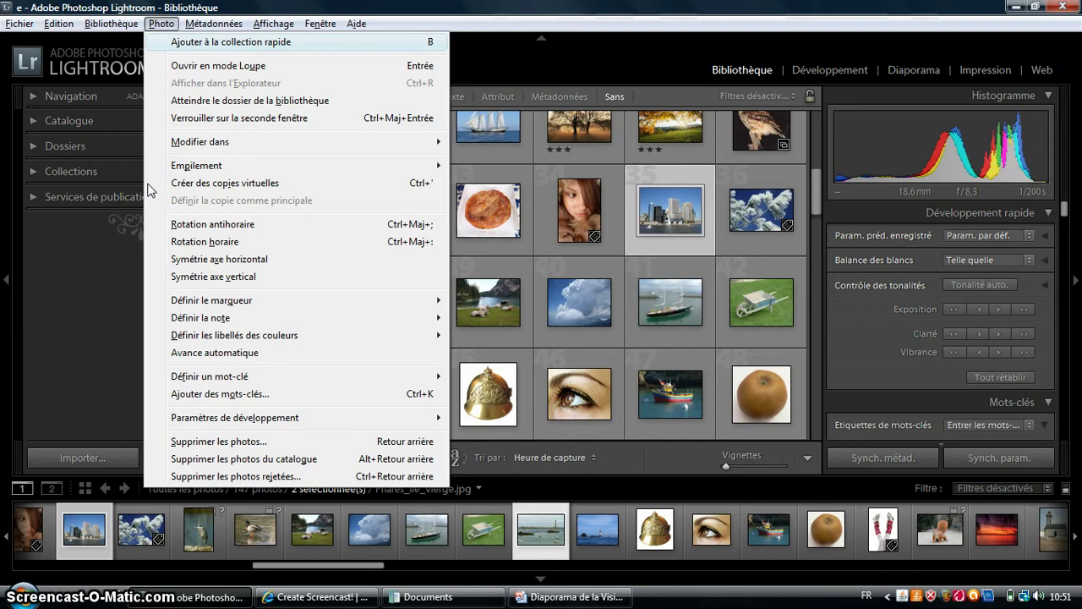
Expand the Dossiers panel to list the catalog's folders on Disque local (C:)
{"action": "left_click", "coordinate": [78, 148]}
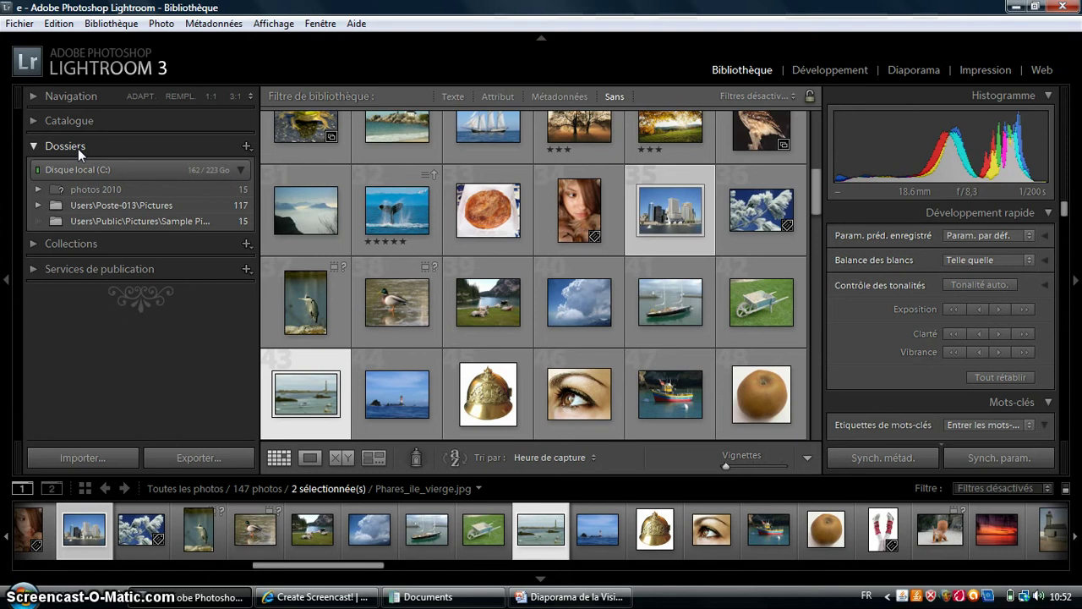
{"action": "key", "text": "alt+p"}
{"action": "key", "text": "Escape"}
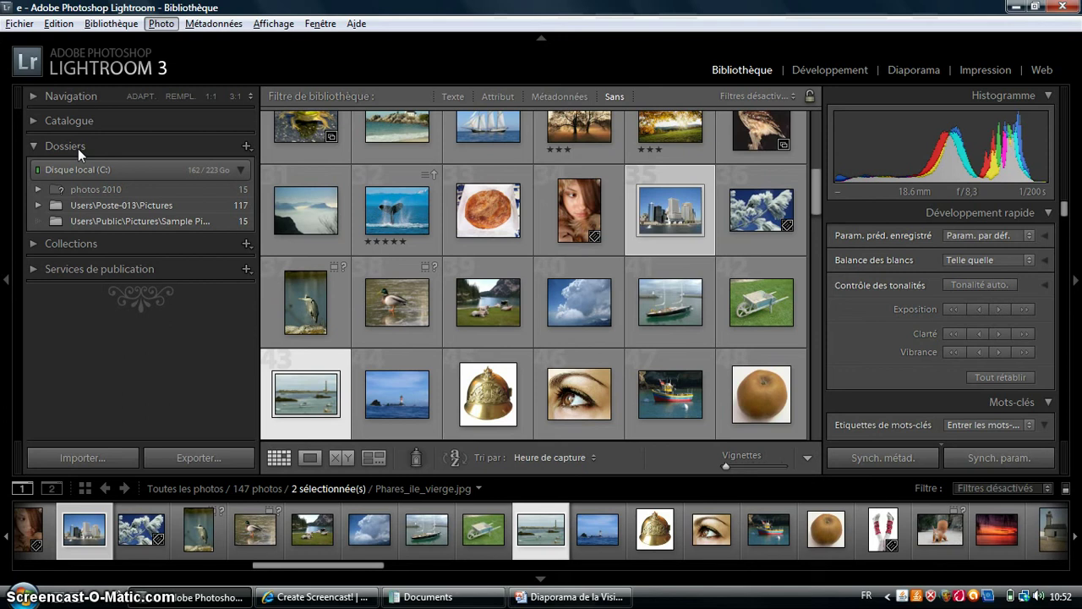
{"action": "key", "text": "Down"}
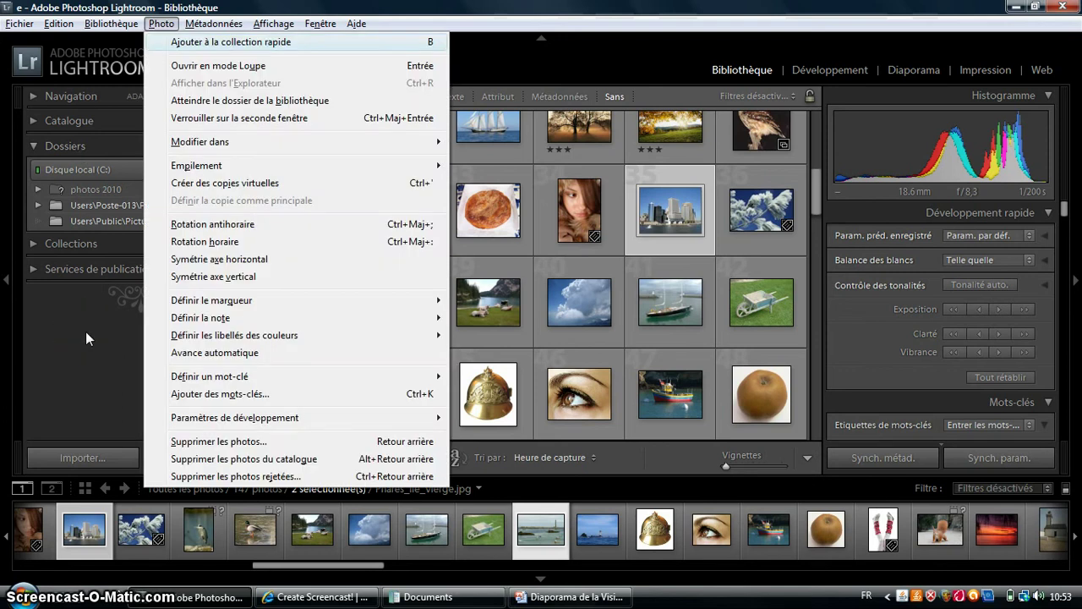
{"action": "left_click", "coordinate": [85, 331]}
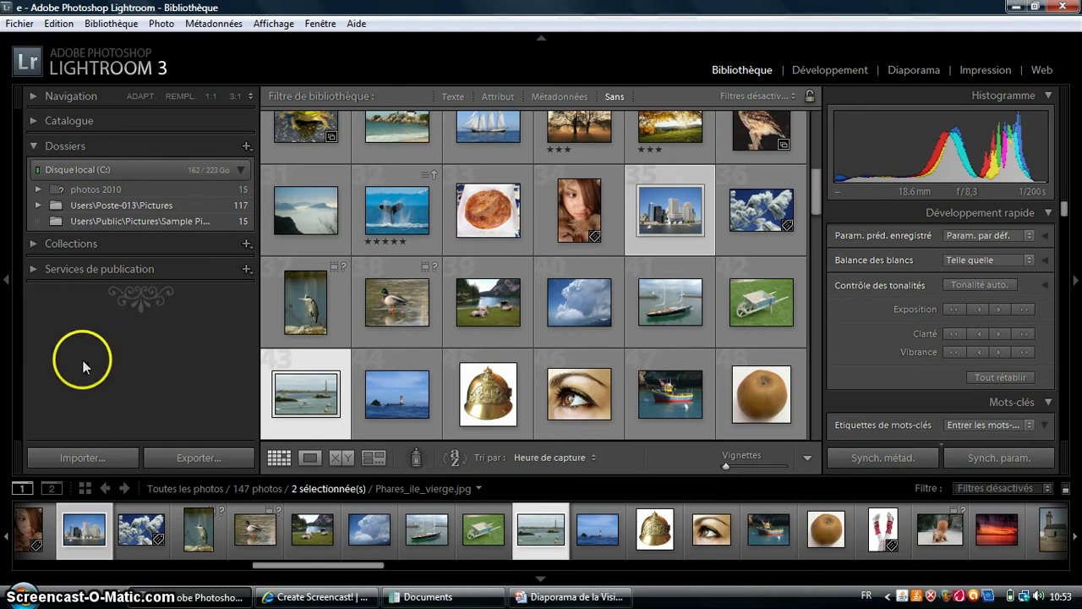
Start an import and expand the import window to show drive J:'s 13 photos
{"action": "left_click", "coordinate": [66, 460]}
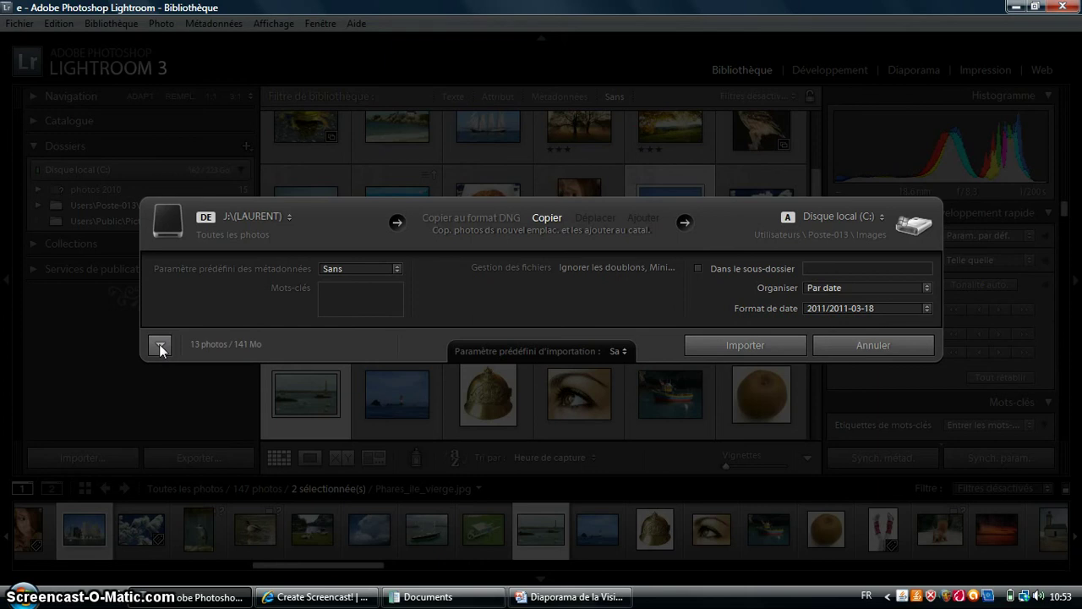
{"action": "left_click", "coordinate": [160, 346]}
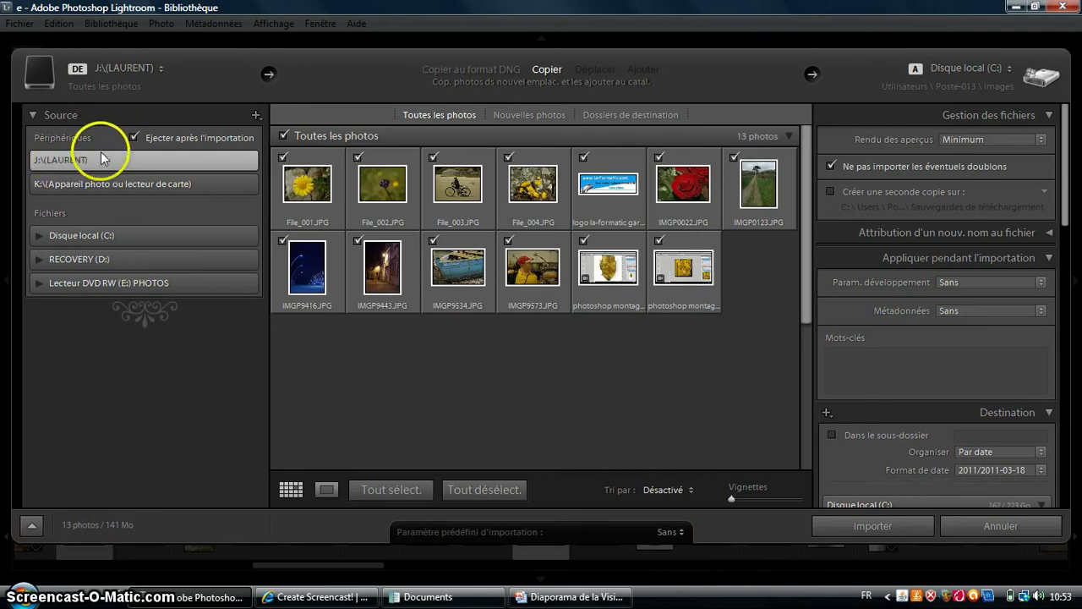
Browse Disque local (C:) > Utilisateurs > Poste-013 > Images and choose photos 2010 as source
{"action": "left_click", "coordinate": [35, 235]}
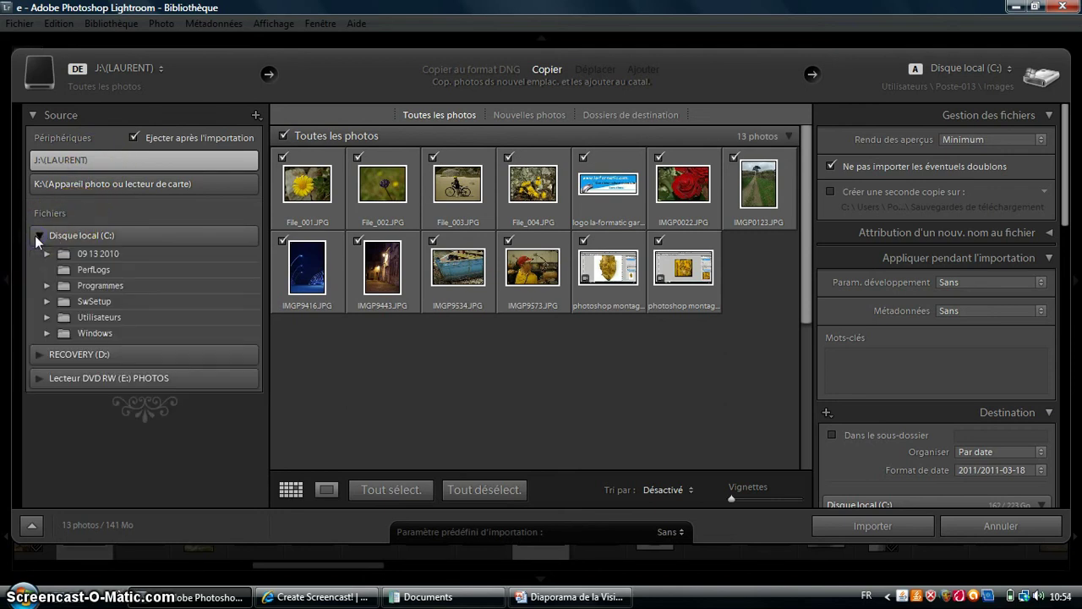
{"action": "left_click", "coordinate": [44, 317]}
{"action": "left_click", "coordinate": [55, 340]}
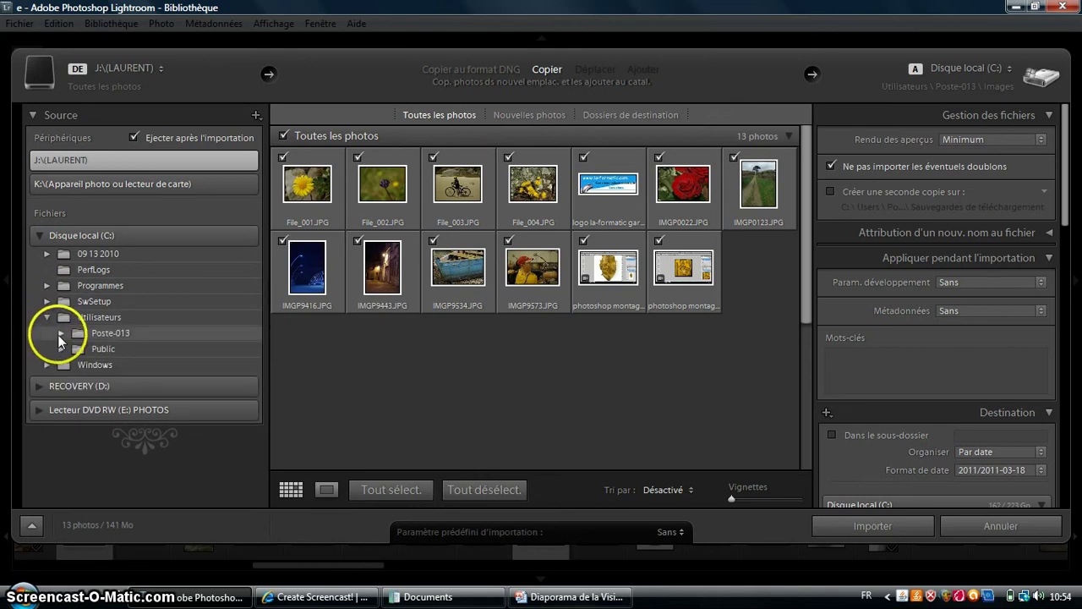
{"action": "left_click", "coordinate": [59, 333]}
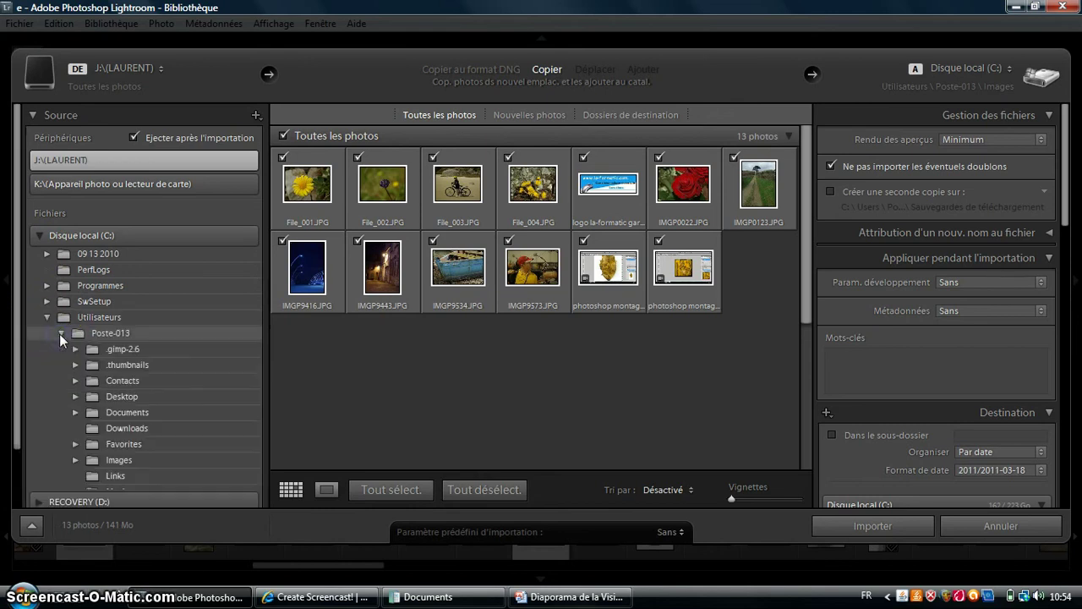
{"action": "left_click", "coordinate": [76, 460]}
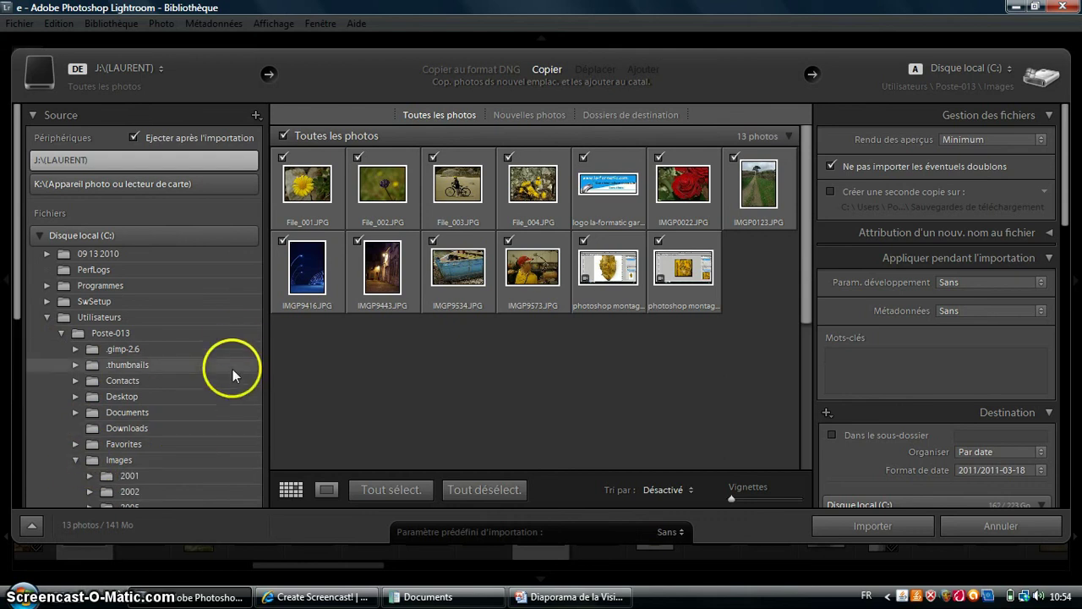
{"action": "left_click_drag", "start_coordinate": [16, 296], "coordinate": [15, 392]}
{"action": "left_click", "coordinate": [95, 406]}
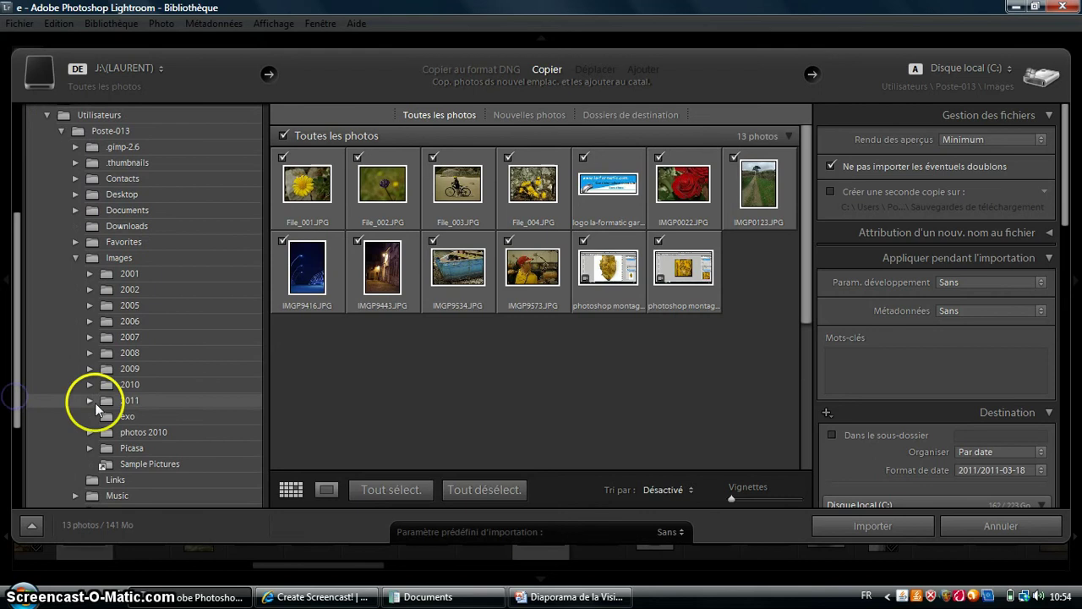
{"action": "left_click", "coordinate": [141, 433]}
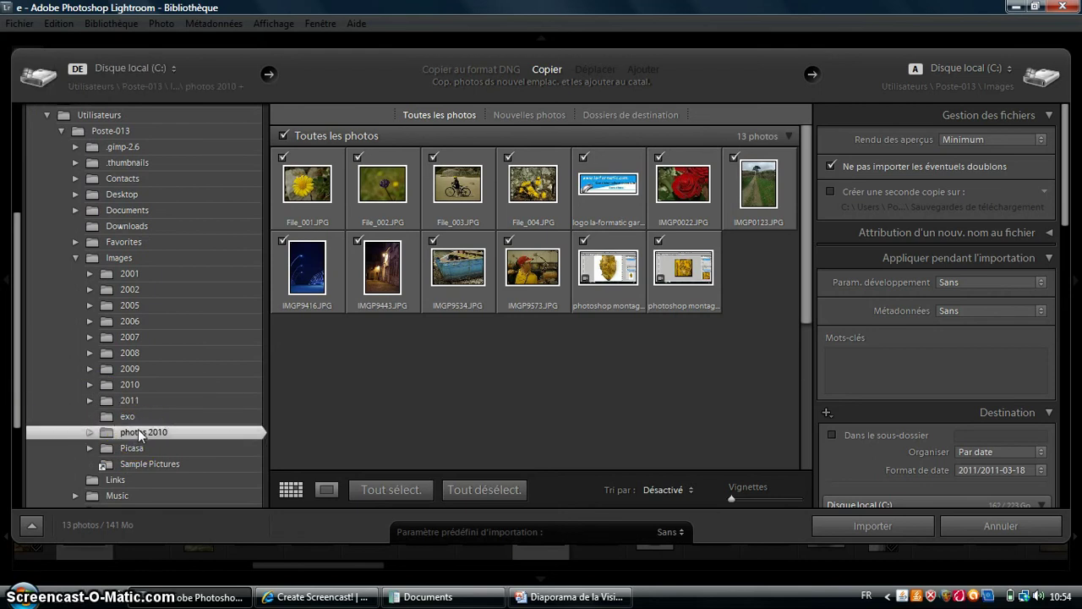
Check all photos 2010 pictures, then exclude IMGP9210 and IMGP9212, leaving 37 photos (131 Mo)
{"action": "left_click", "coordinate": [91, 433]}
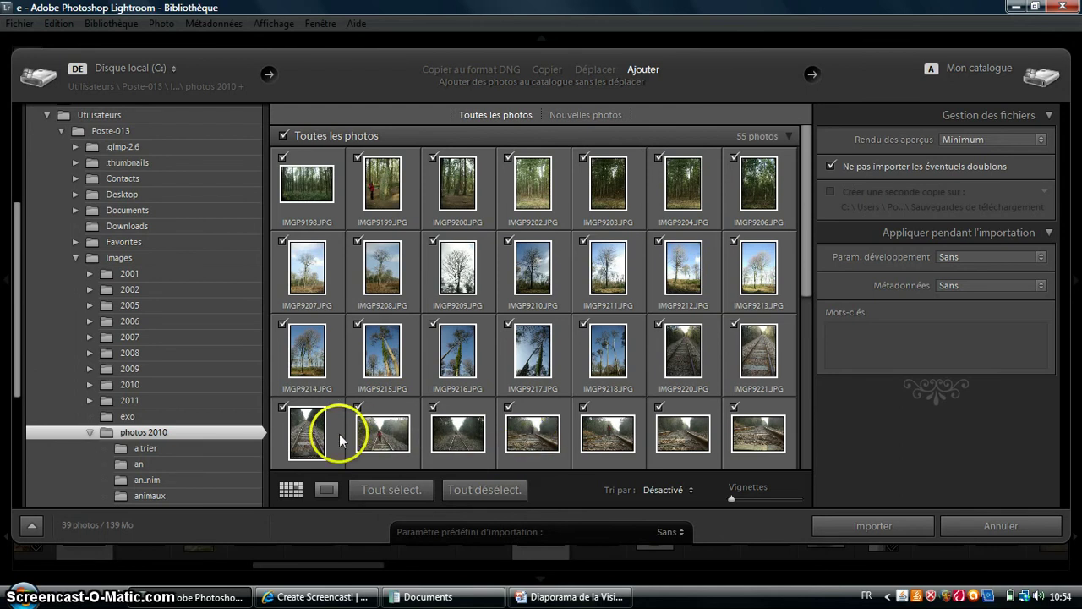
{"action": "left_click", "coordinate": [385, 492]}
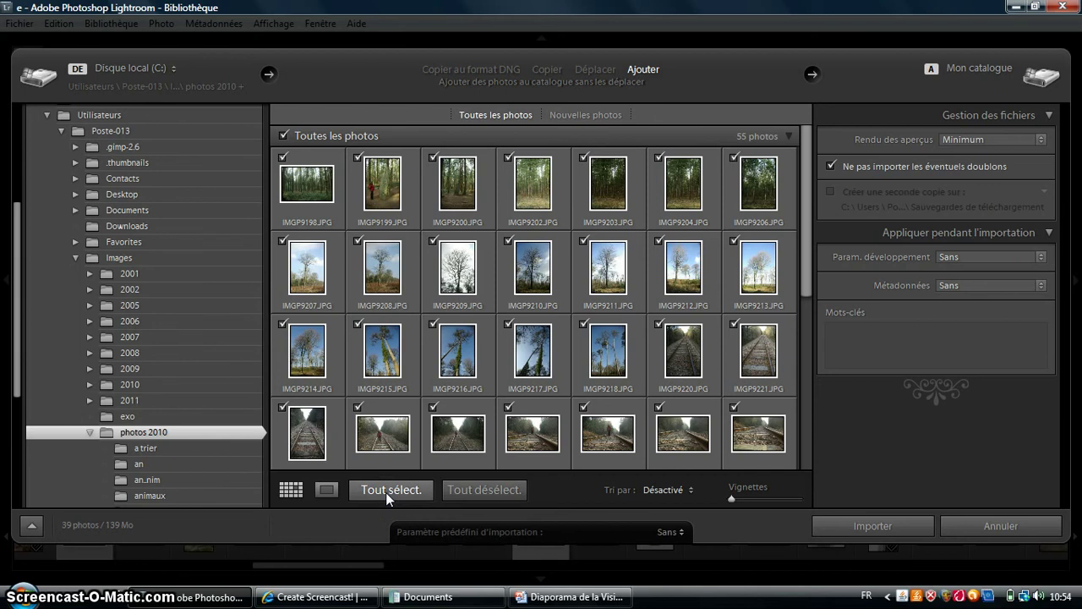
{"action": "left_click", "coordinate": [455, 492]}
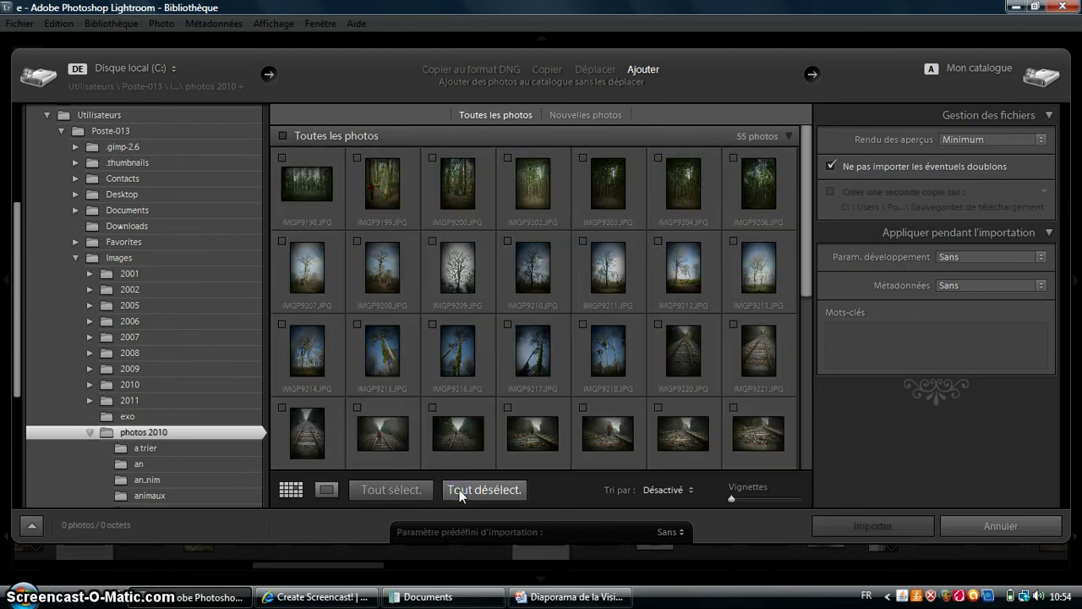
{"action": "left_click", "coordinate": [395, 491]}
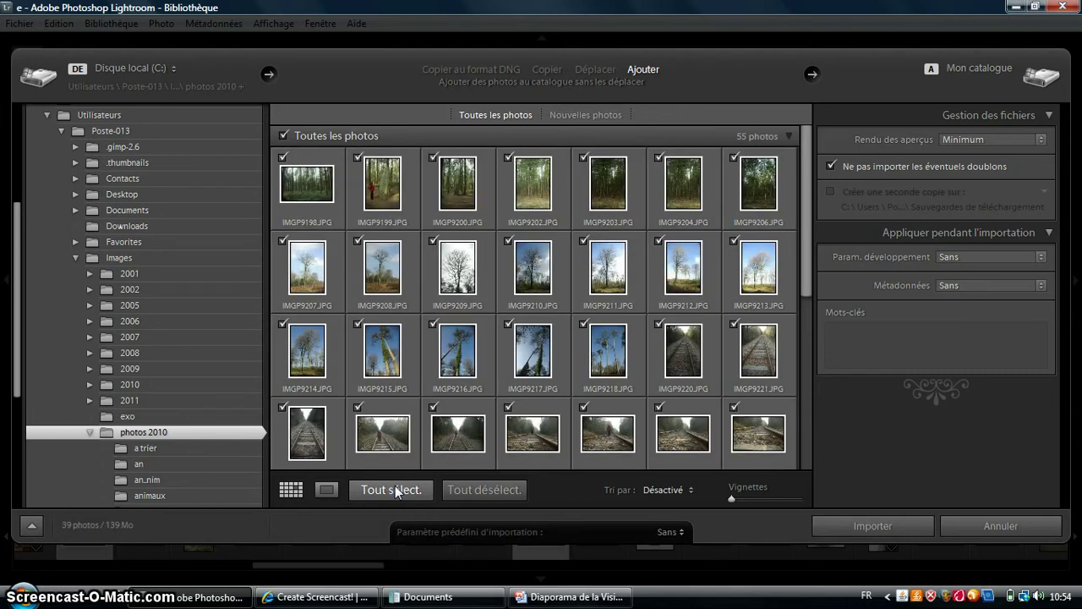
{"action": "left_click", "coordinate": [467, 507]}
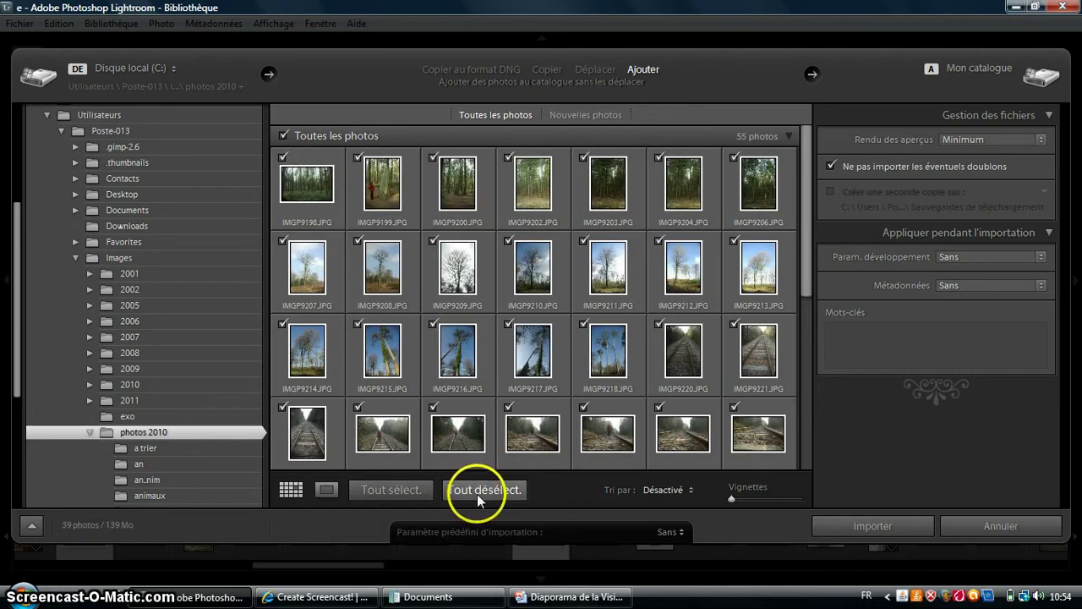
{"action": "left_click", "coordinate": [508, 241]}
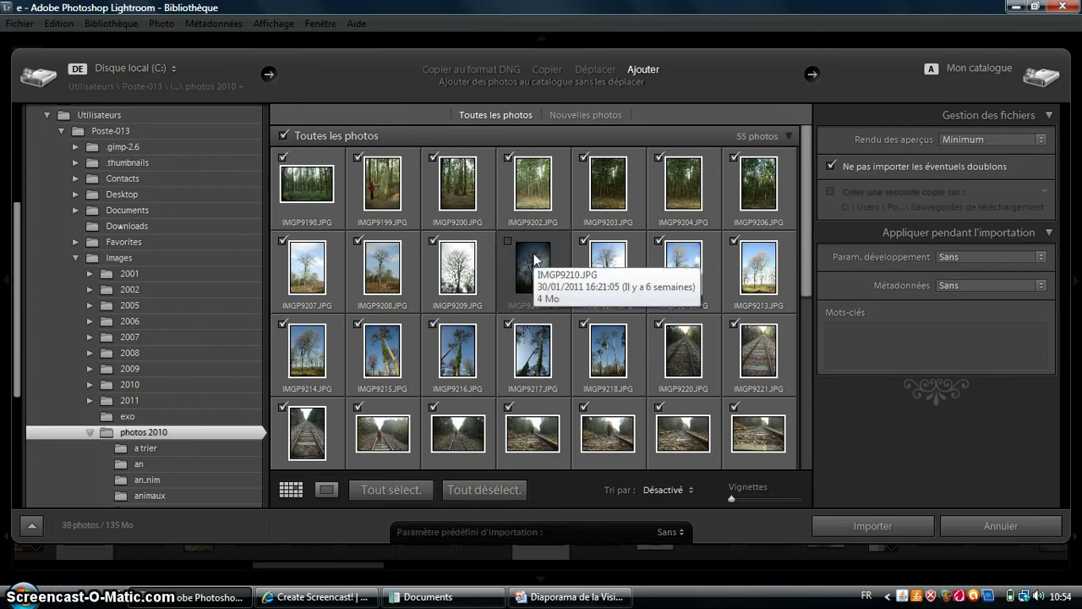
{"action": "left_click", "coordinate": [660, 240]}
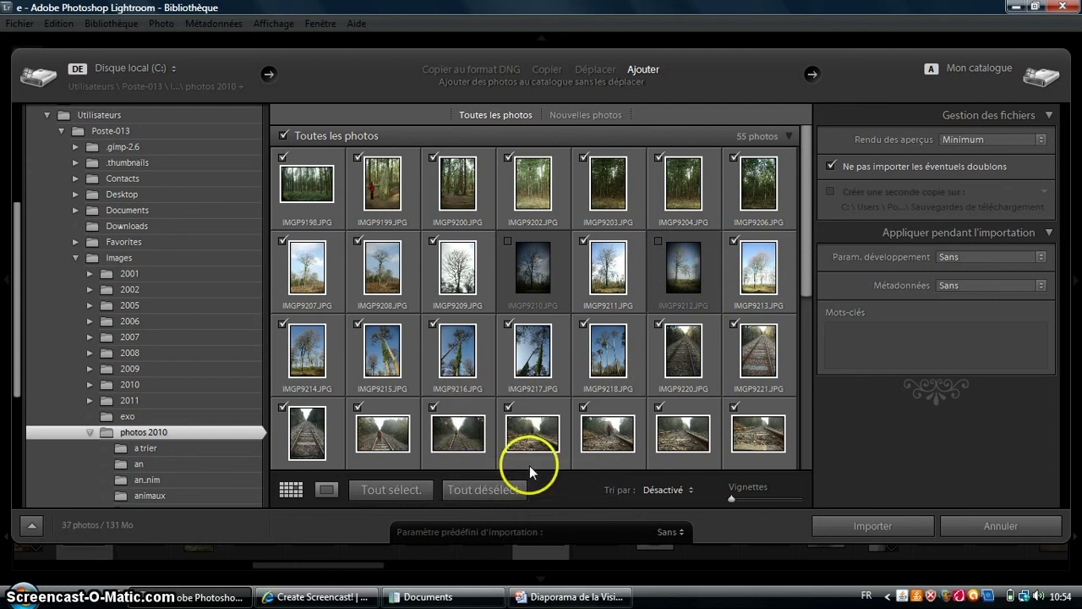
{"action": "scroll", "coordinate": [682, 439], "scroll_direction": "down", "scroll_amount": 1}
{"action": "left_click", "coordinate": [681, 427]}
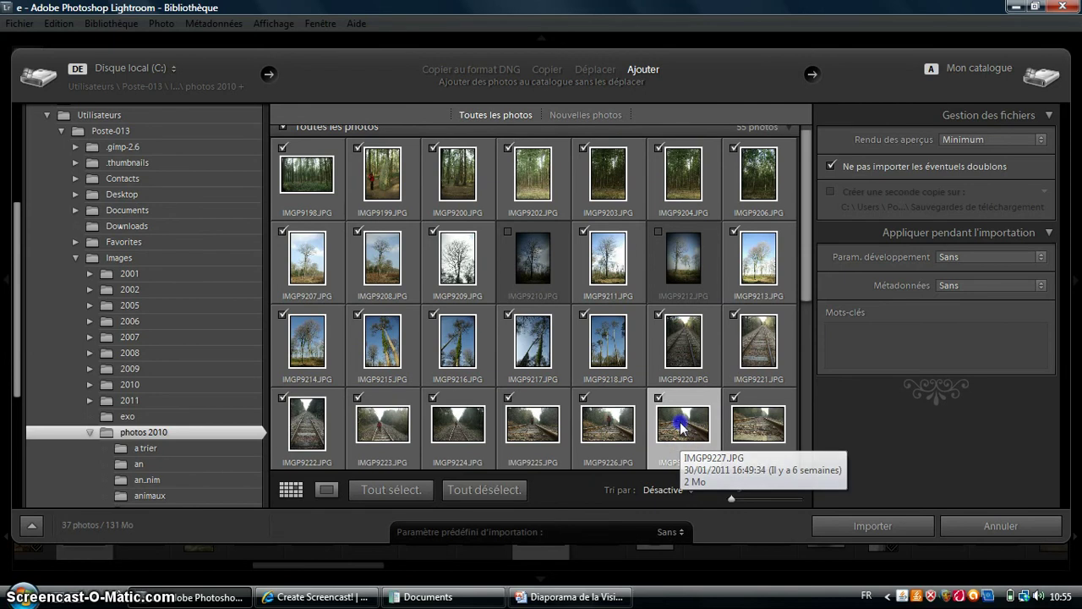
{"action": "double_click", "coordinate": [681, 427]}
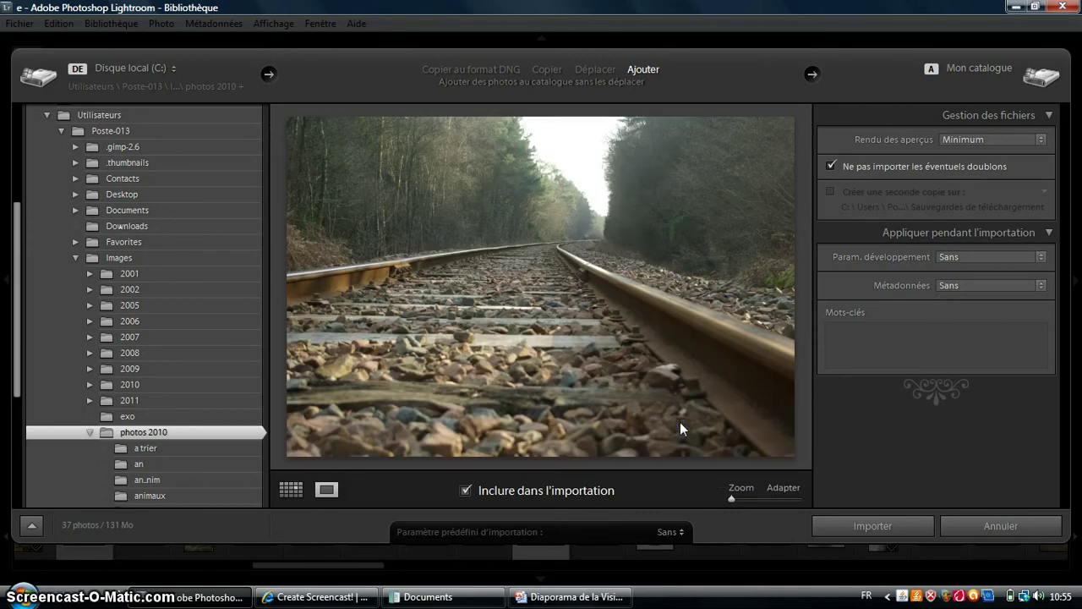
{"action": "left_click", "coordinate": [524, 243]}
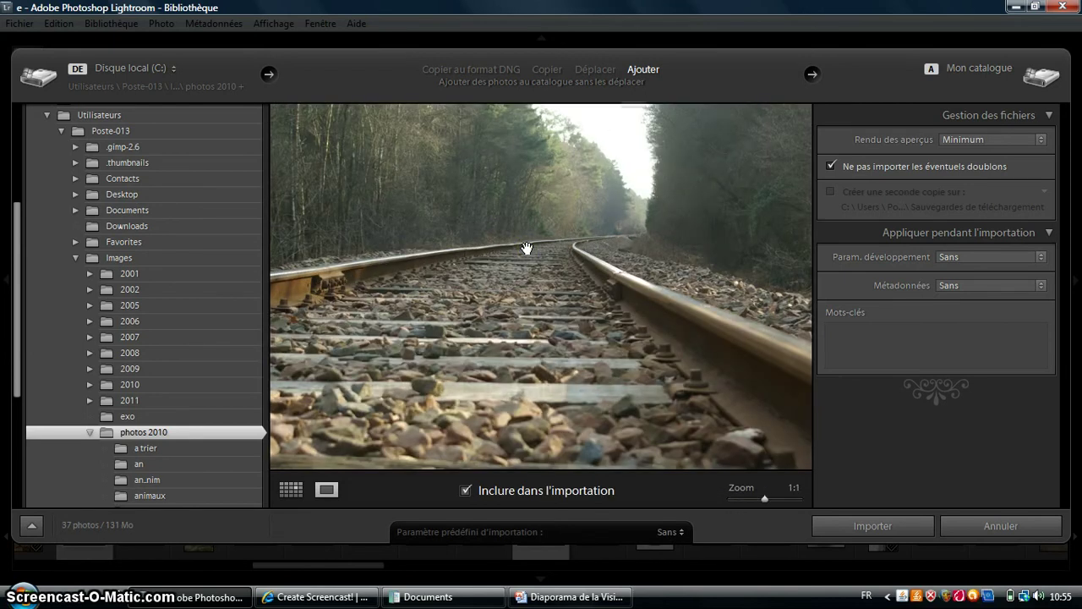
{"action": "mouse_move", "coordinate": [567, 249]}
{"action": "left_mouse_down"}
{"action": "mouse_move", "coordinate": [410, 260]}
{"action": "mouse_move", "coordinate": [474, 285]}
{"action": "mouse_move", "coordinate": [499, 276]}
{"action": "left_mouse_up"}
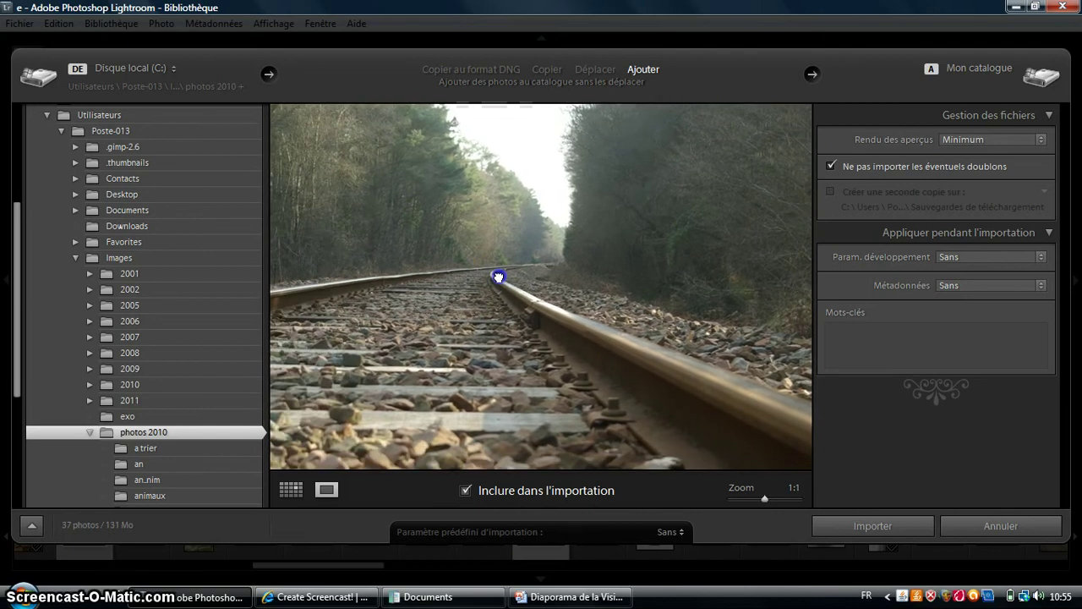
{"action": "left_click_drag", "start_coordinate": [368, 261], "coordinate": [532, 328]}
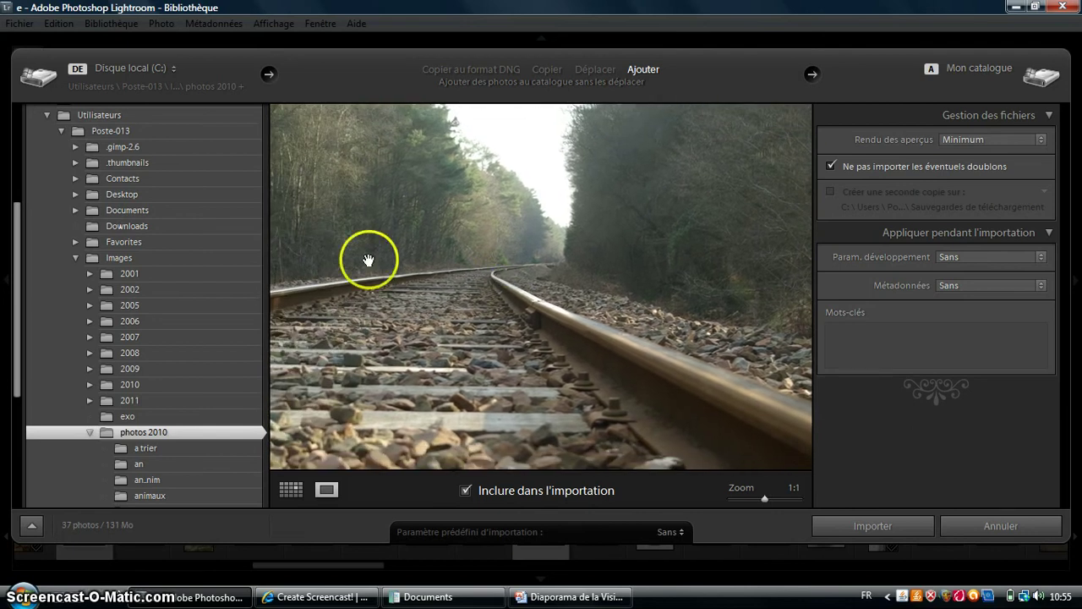
{"action": "left_click", "coordinate": [532, 328]}
{"action": "left_click", "coordinate": [532, 328]}
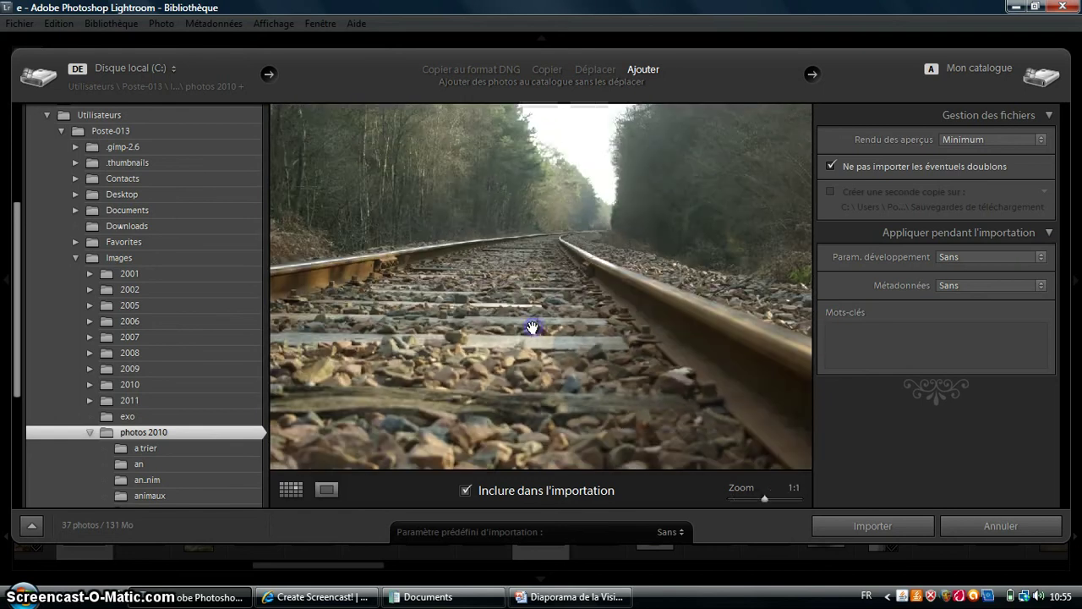
{"action": "key", "text": "g"}
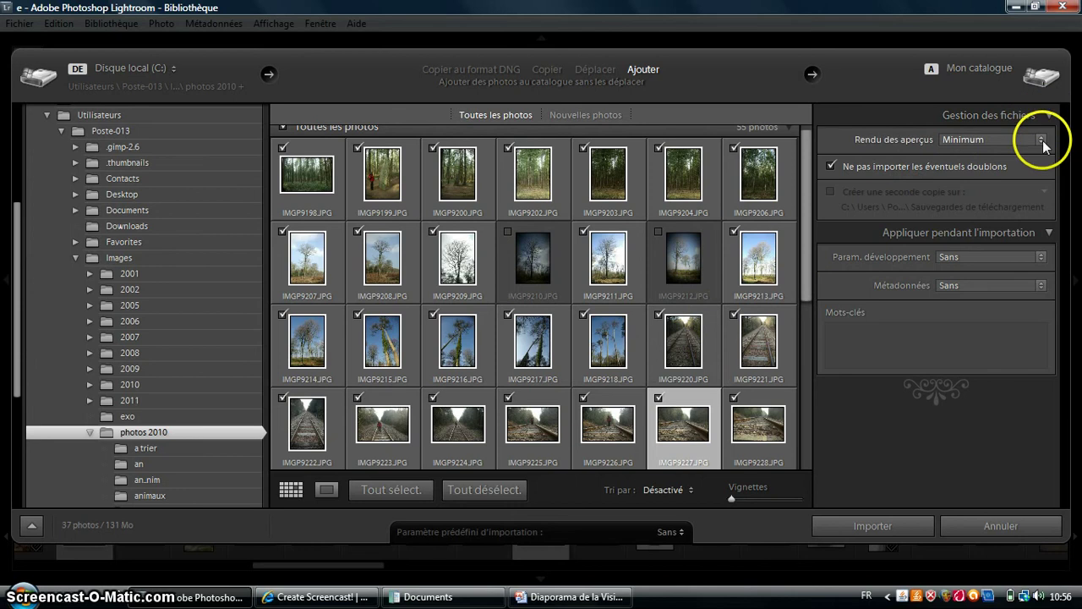
Keep Rendu des aperçus at Minimum and collapse the Gestion des fichiers panel
{"action": "left_click", "coordinate": [1051, 116]}
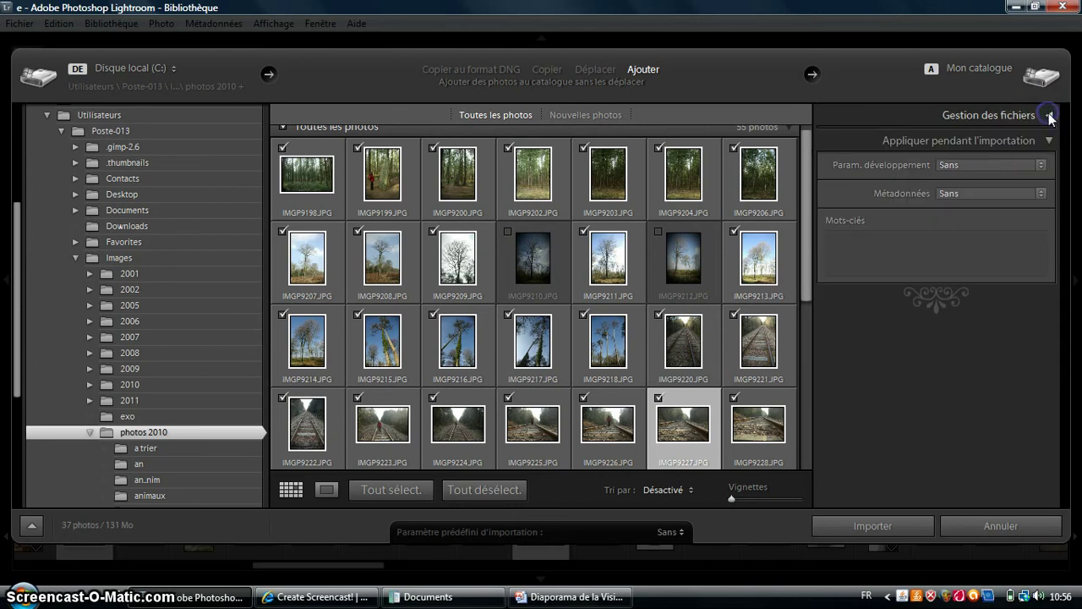
{"action": "left_click", "coordinate": [1050, 116]}
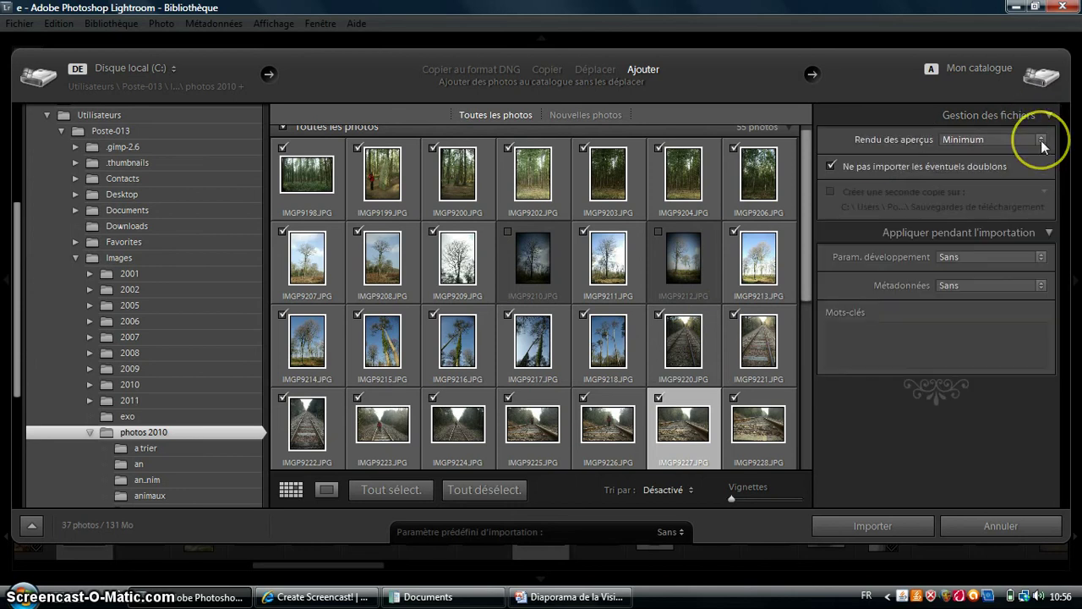
{"action": "left_click", "coordinate": [1041, 140]}
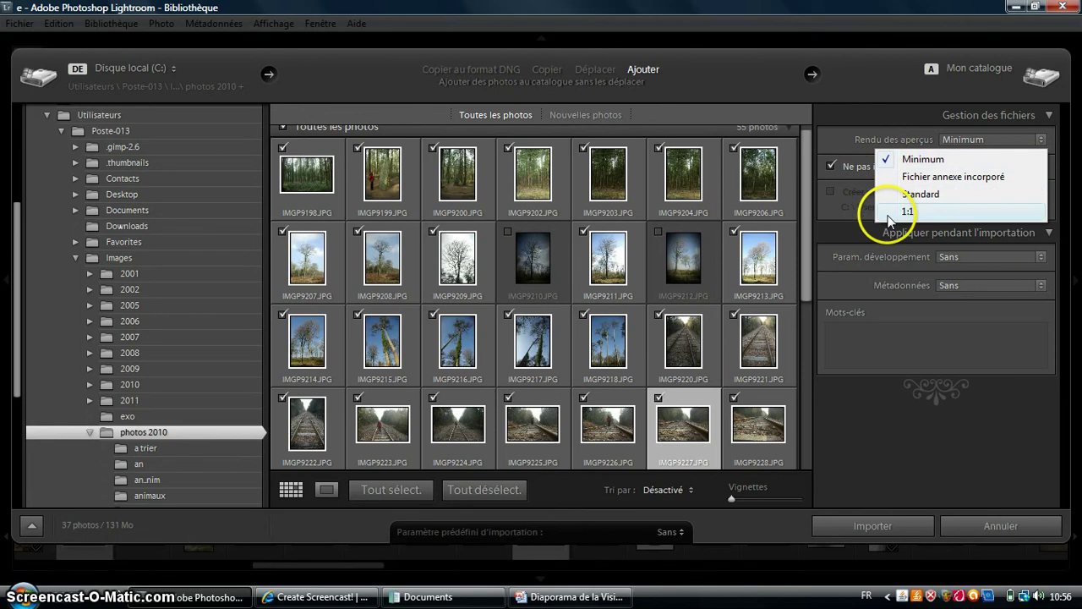
{"action": "left_click", "coordinate": [887, 158]}
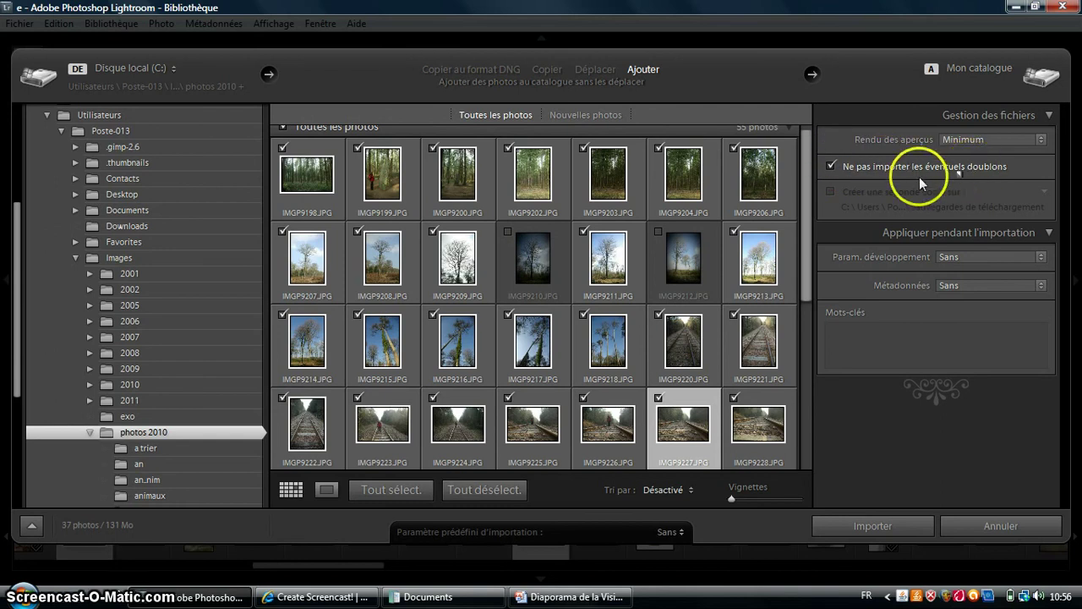
{"action": "left_click", "coordinate": [1051, 115]}
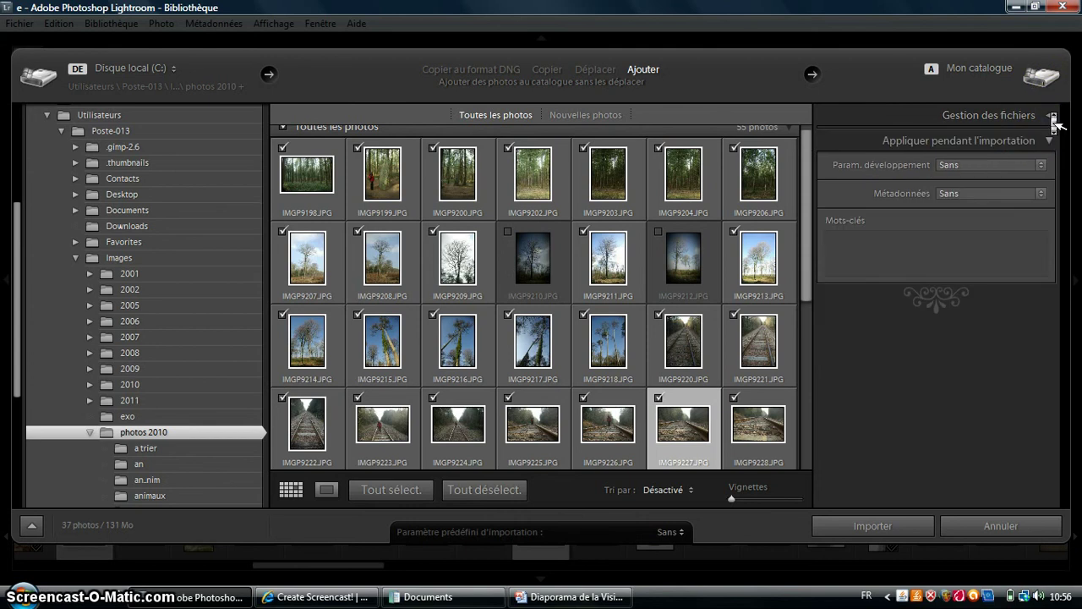
Leave Param. développement at Sans and open Métadonnées > Modifier les paramètres prédéfinis
{"action": "left_click", "coordinate": [1042, 167]}
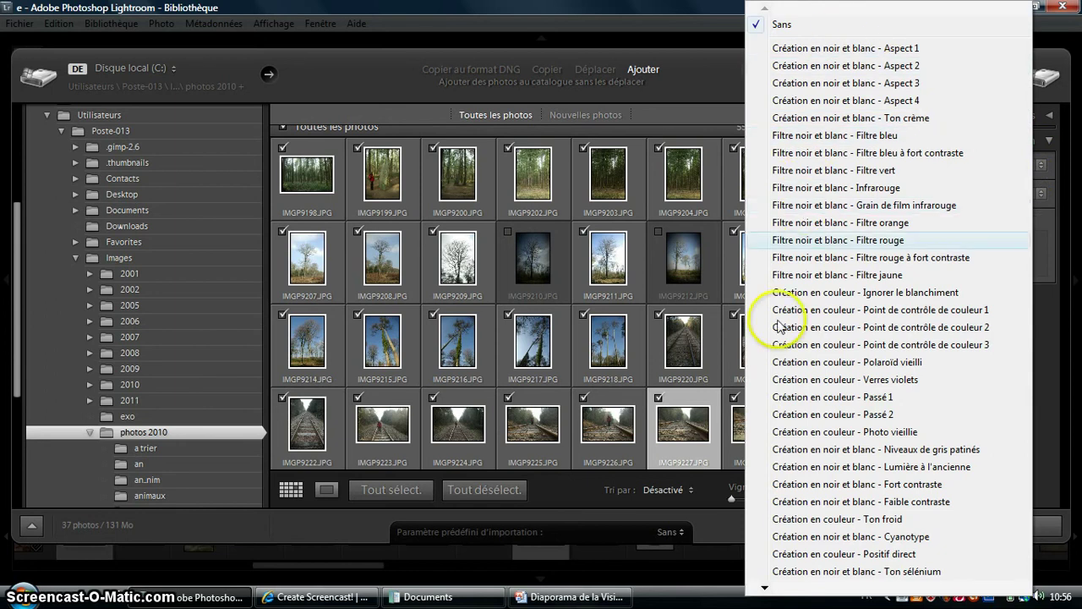
{"action": "left_click", "coordinate": [1069, 108]}
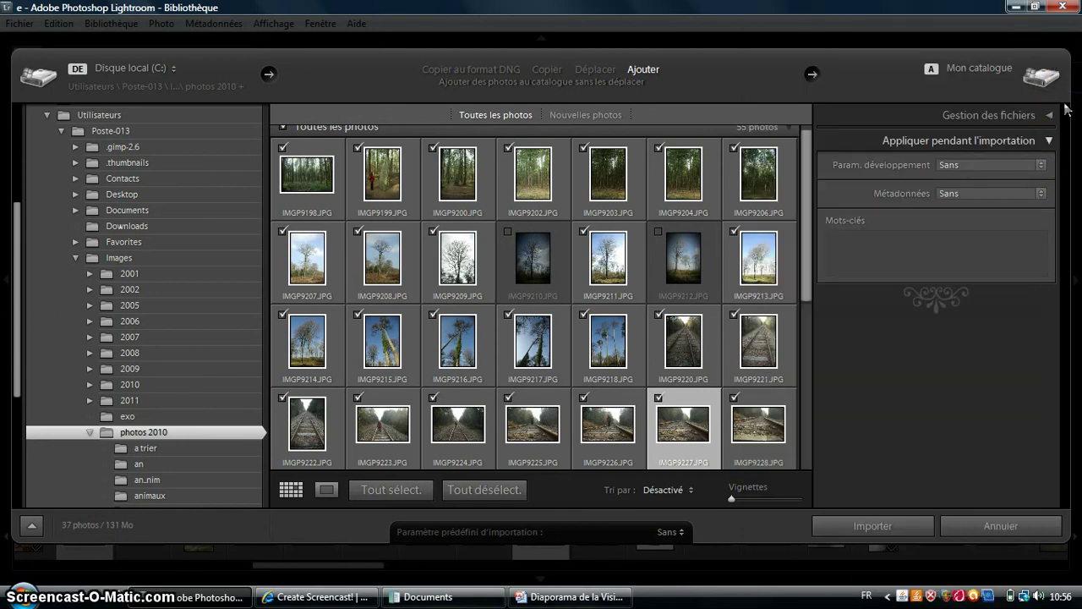
{"action": "left_click", "coordinate": [1042, 194]}
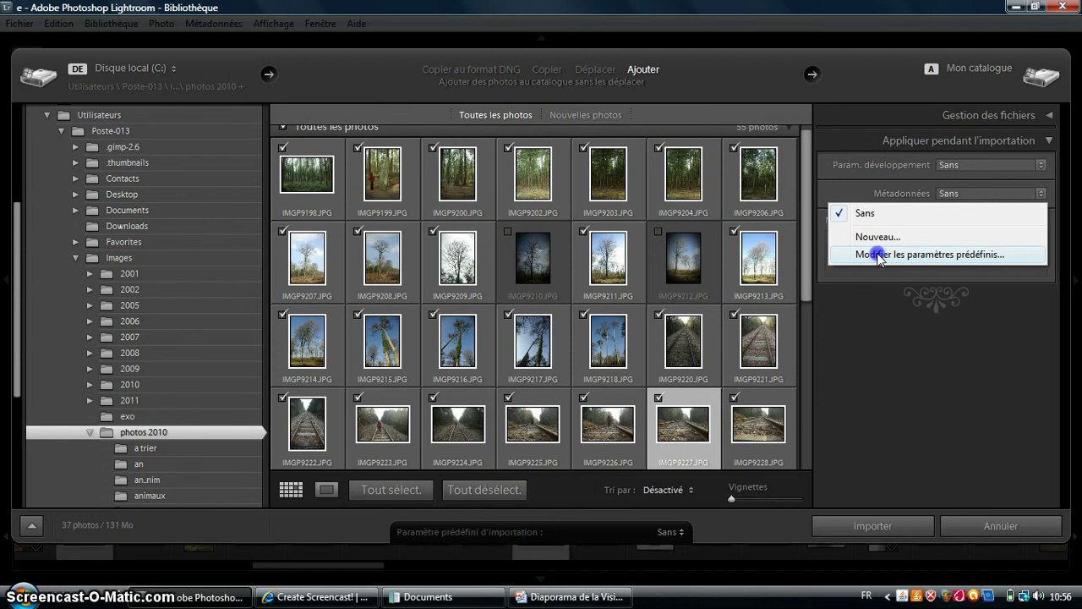
{"action": "left_click", "coordinate": [877, 253]}
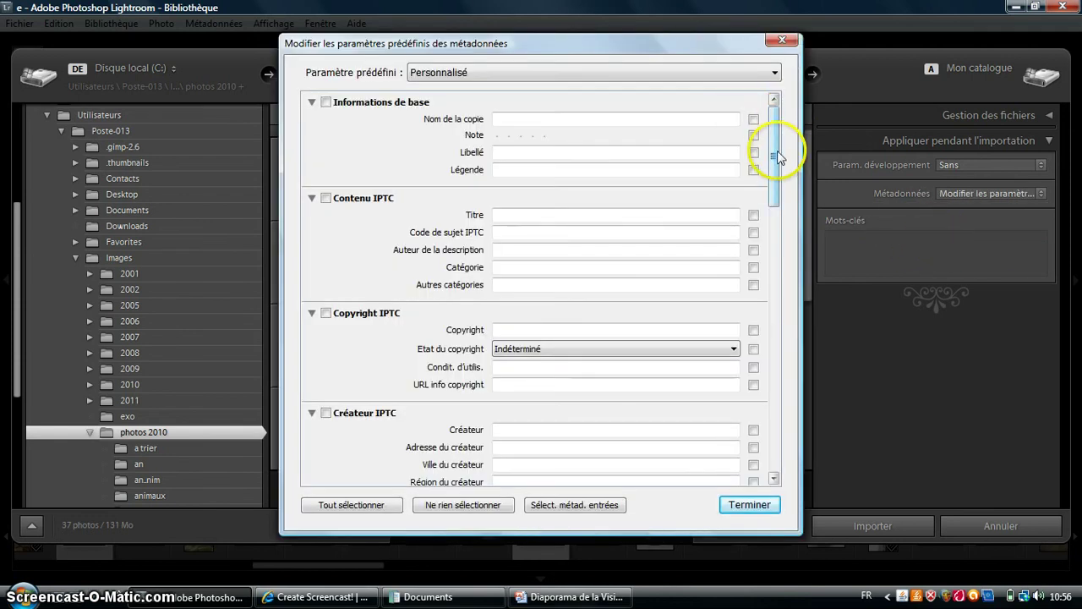
Finish the metadata preset editor with Terminer, choosing Ne pas enregistrer
{"action": "left_click_drag", "start_coordinate": [773, 158], "coordinate": [770, 420]}
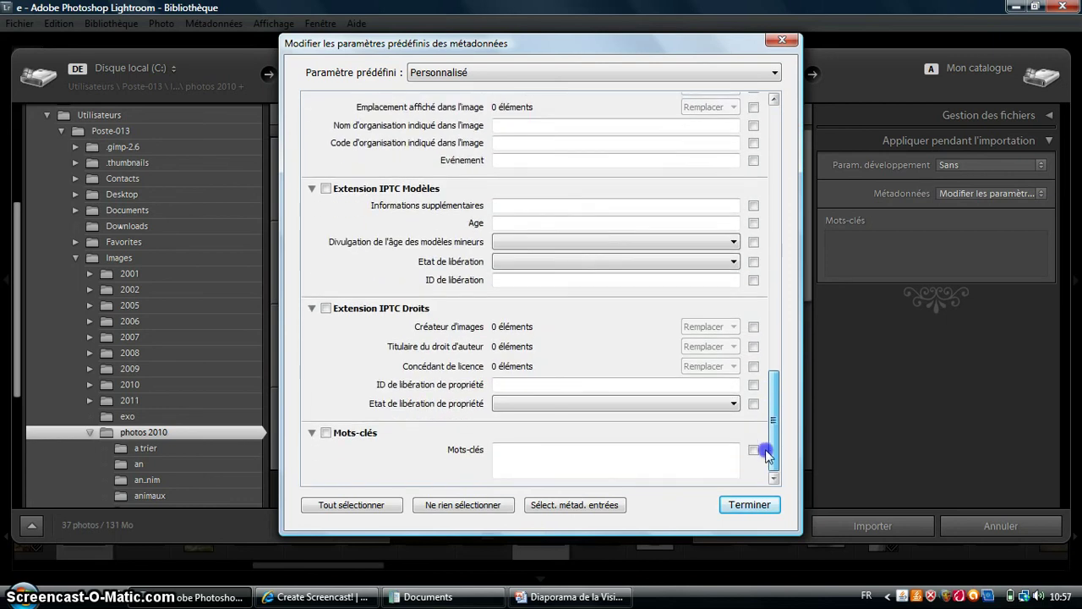
{"action": "left_click", "coordinate": [750, 506]}
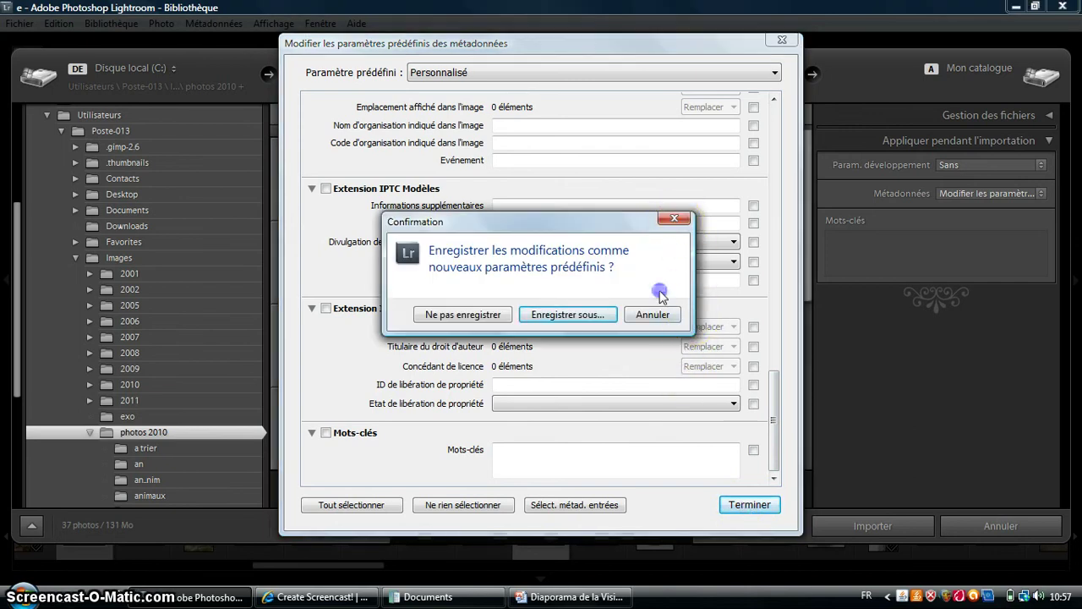
{"action": "left_click", "coordinate": [461, 314]}
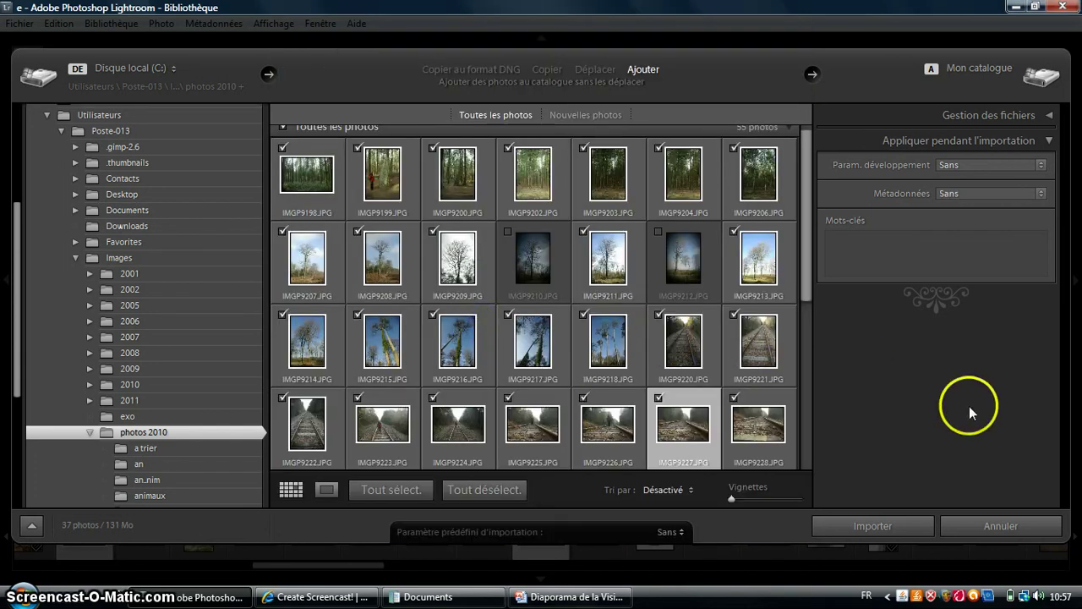
Import the 37 checked photos 2010 pictures into the catalog and reopen the import window
{"action": "left_click", "coordinate": [871, 525]}
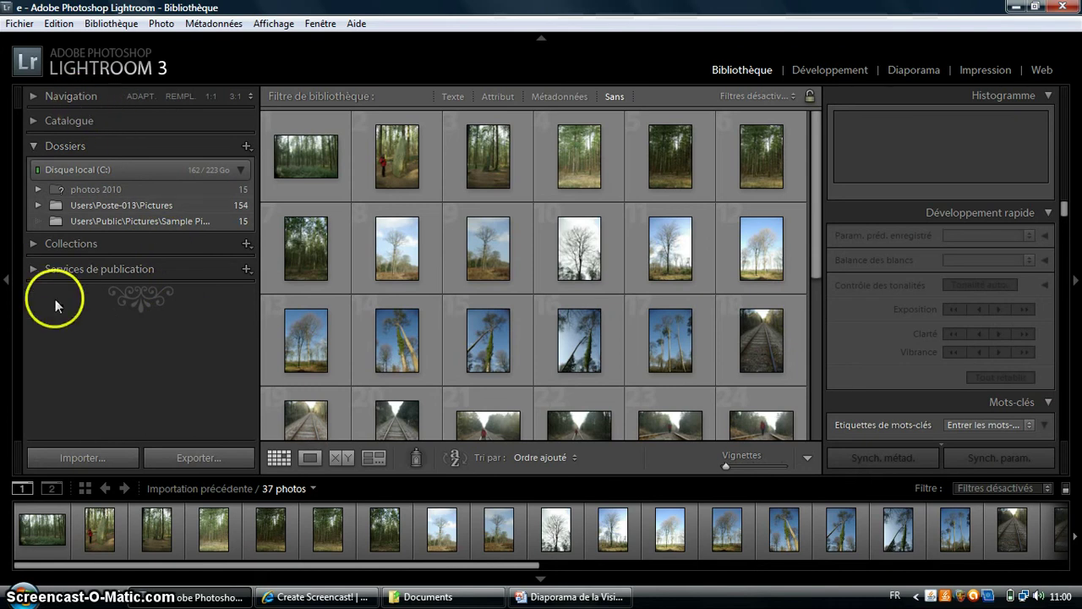
{"action": "left_click", "coordinate": [68, 448]}
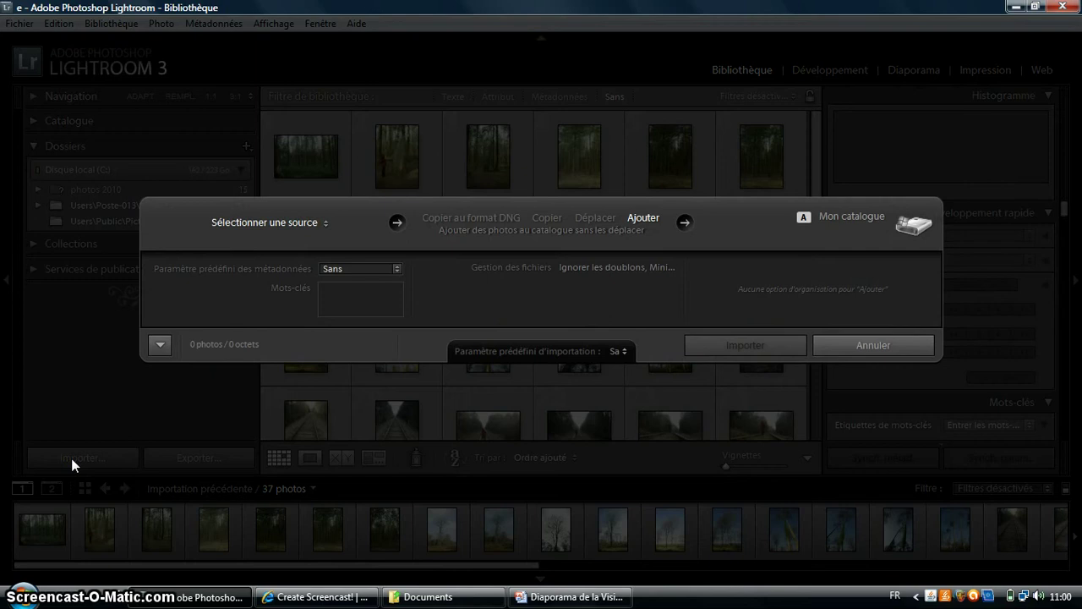
Expand the import window and switch the source to the K: card reader, listing 453 photos
{"action": "left_click", "coordinate": [172, 338]}
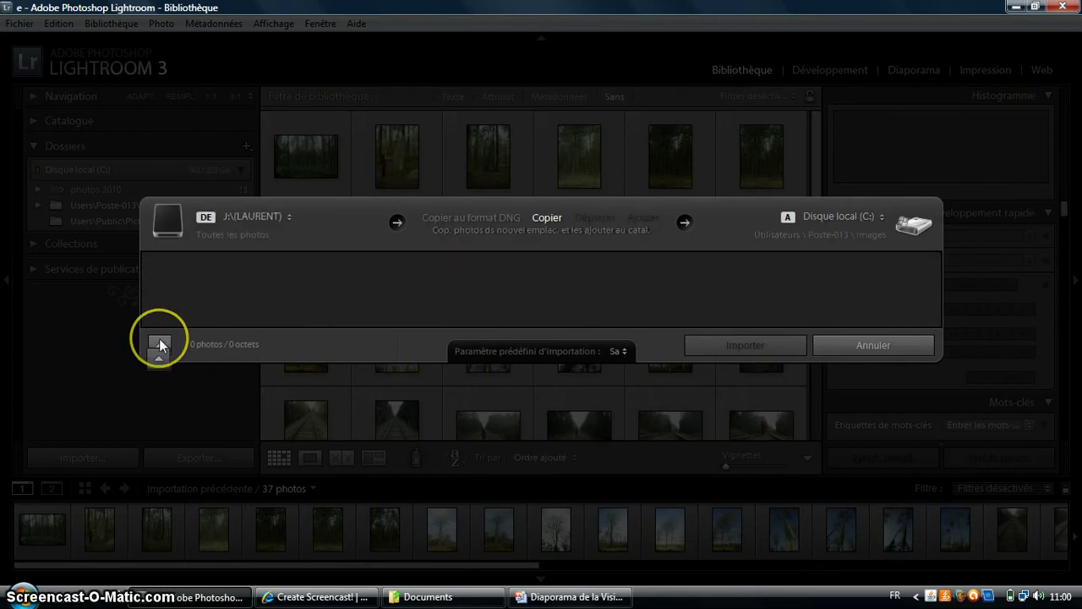
{"action": "left_click", "coordinate": [159, 343]}
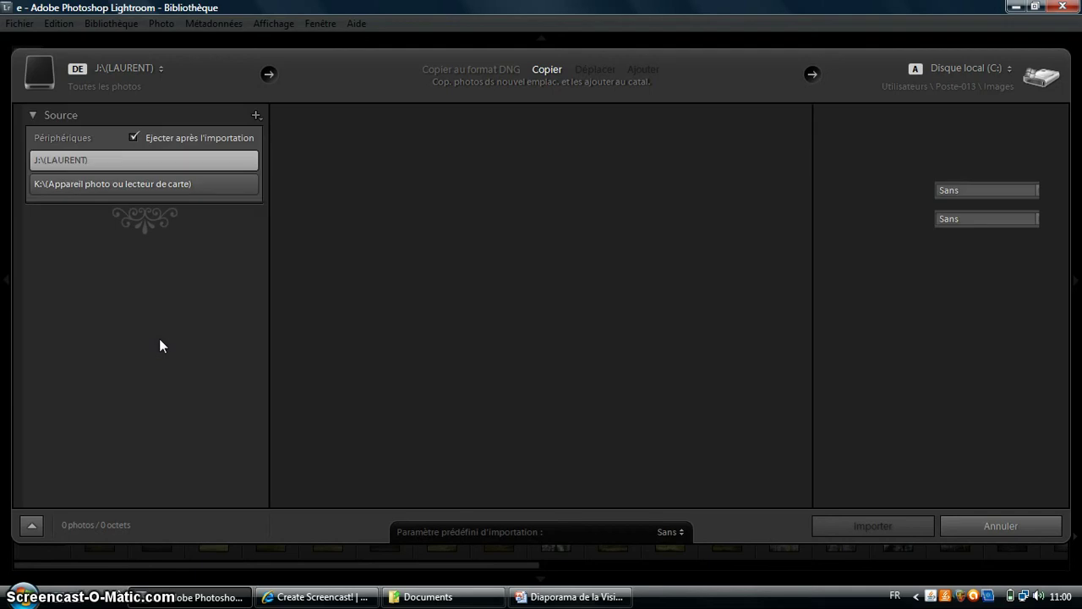
{"action": "left_click", "coordinate": [72, 159]}
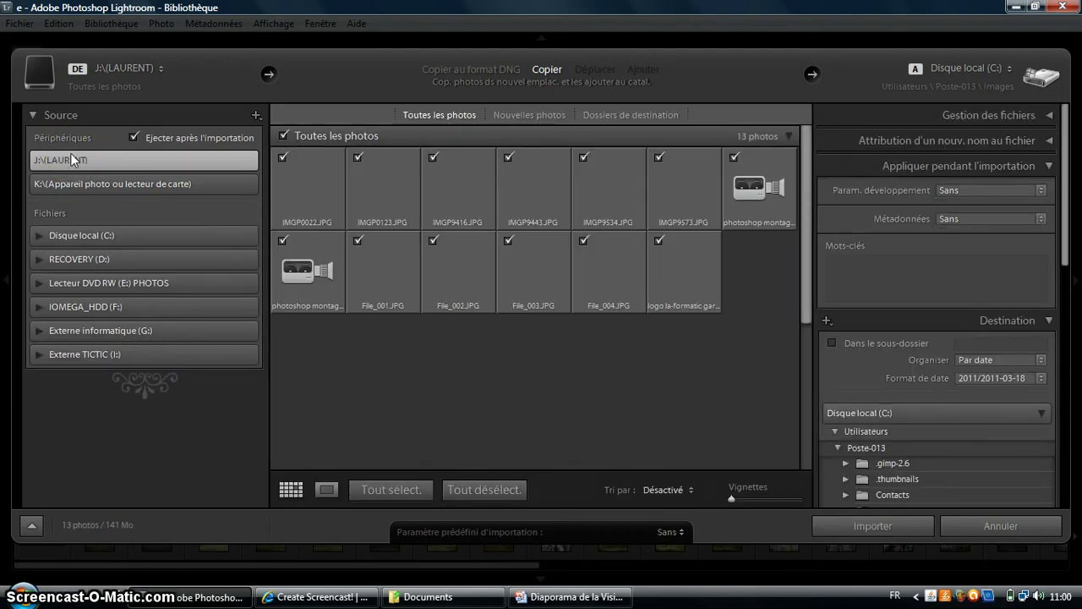
{"action": "left_click", "coordinate": [86, 208]}
{"action": "left_click", "coordinate": [64, 189]}
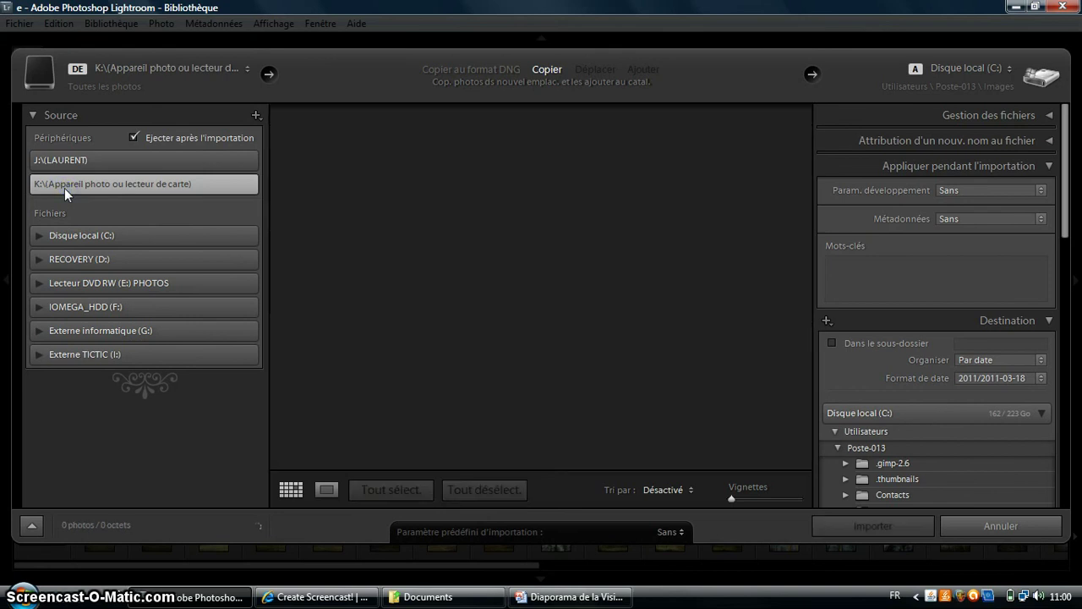
{"action": "left_click", "coordinate": [64, 188]}
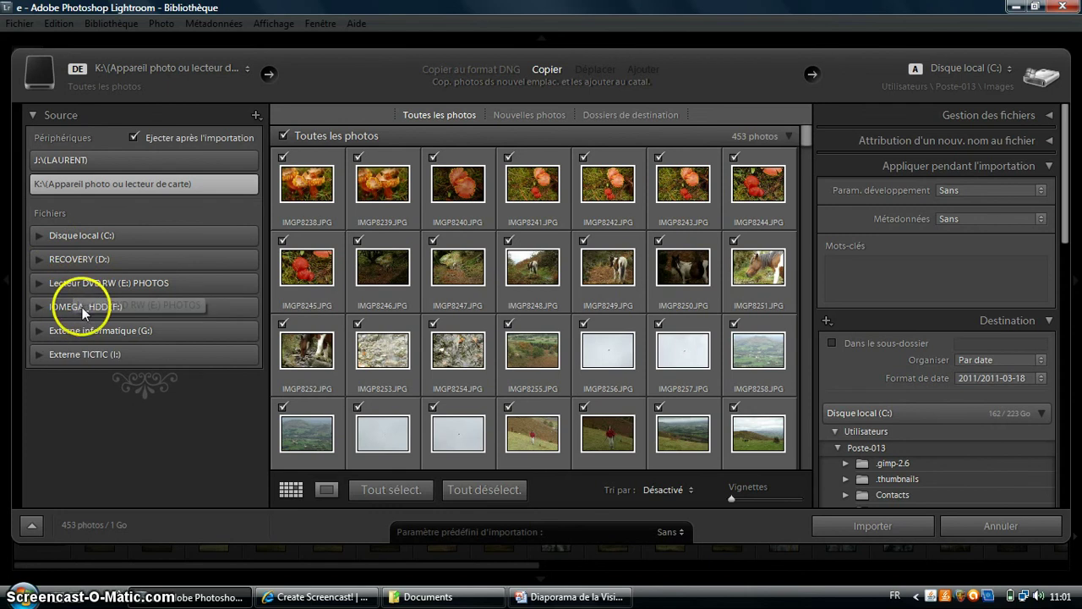
Browse IOMEGA_HDD (F:) > copie photos > Photos > 2010 > 2010 and choose 05-23-2010 Région abers
{"action": "left_click", "coordinate": [39, 309]}
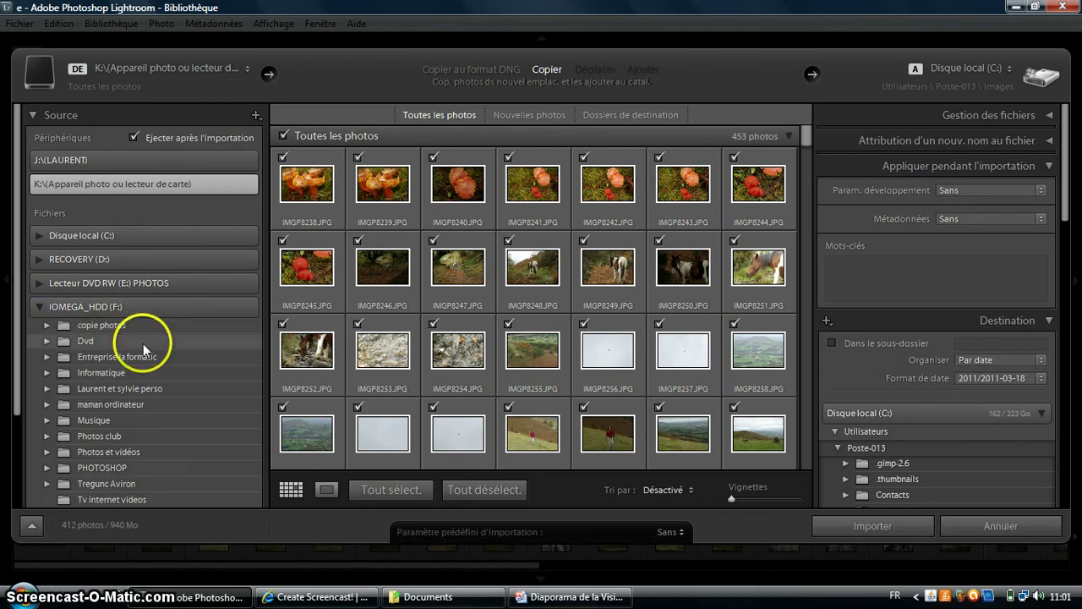
{"action": "left_click", "coordinate": [47, 326]}
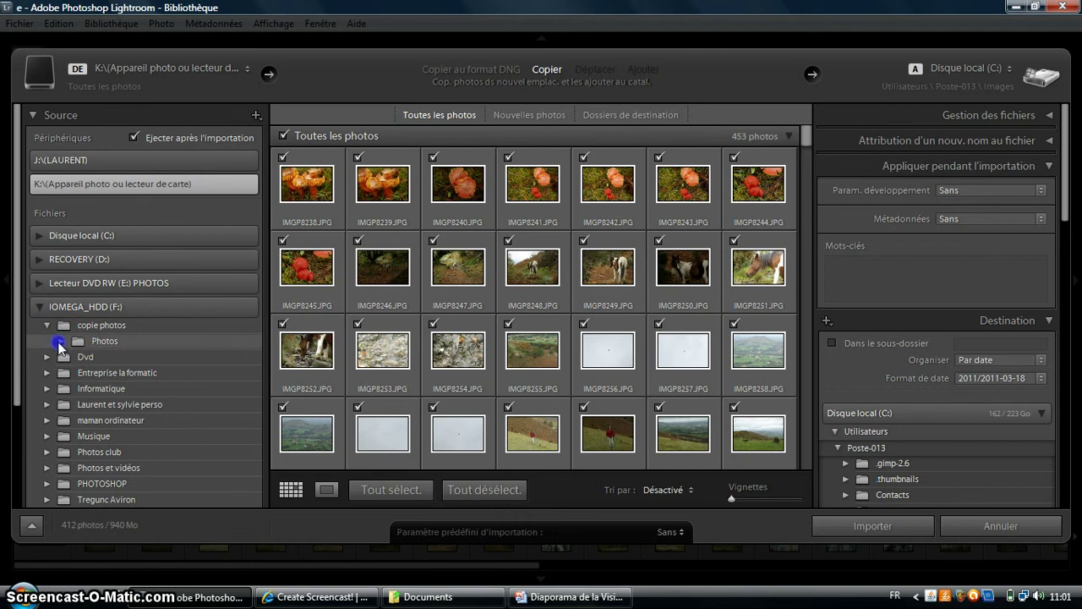
{"action": "left_click", "coordinate": [61, 341]}
{"action": "left_click", "coordinate": [74, 389]}
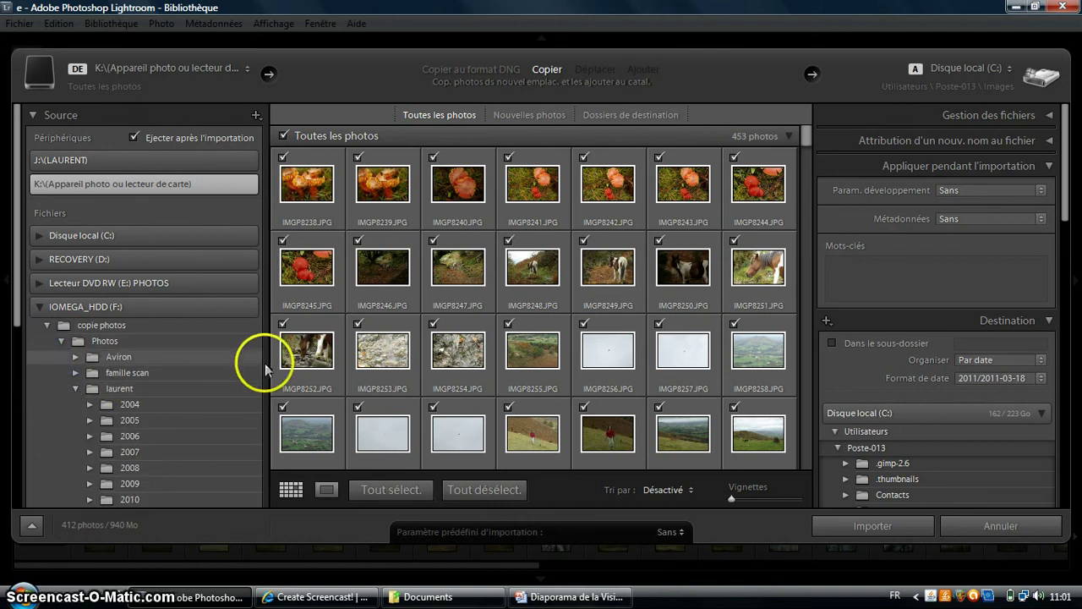
{"action": "left_click_drag", "start_coordinate": [18, 286], "coordinate": [16, 339]}
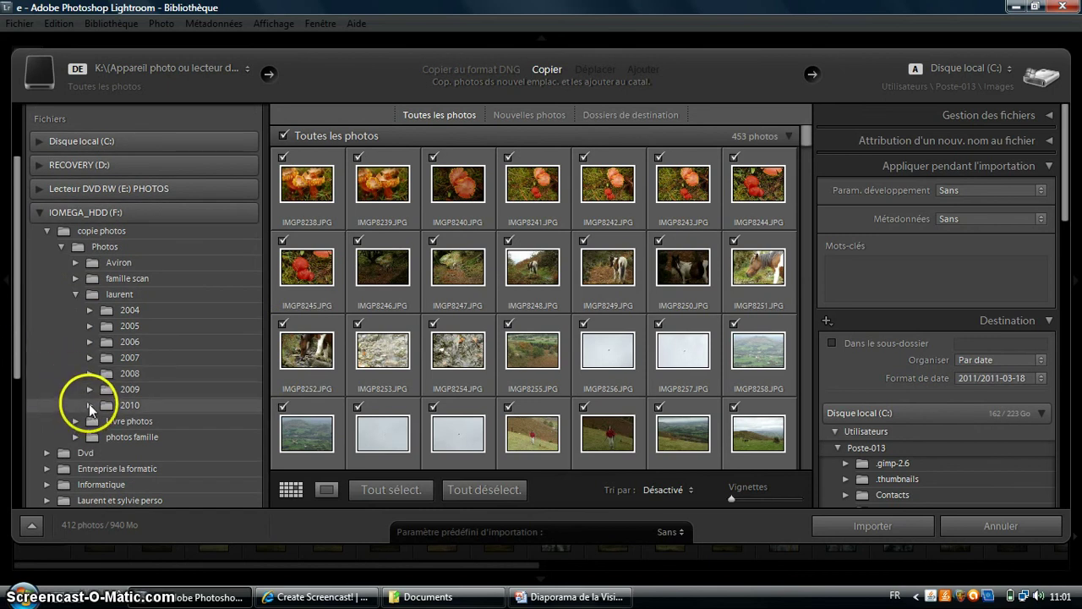
{"action": "left_click", "coordinate": [89, 404]}
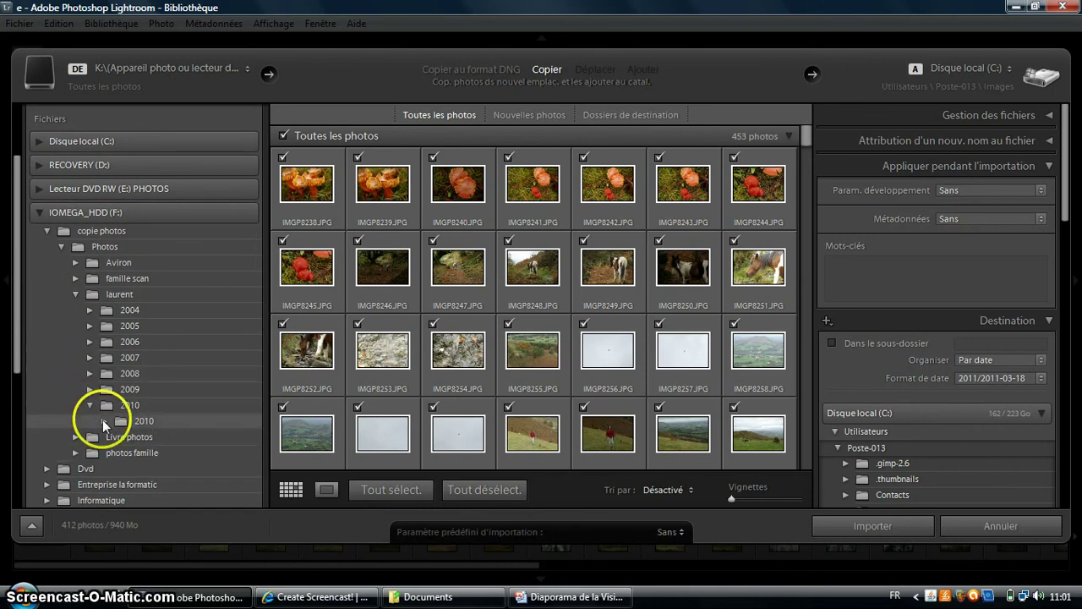
{"action": "left_click", "coordinate": [102, 421]}
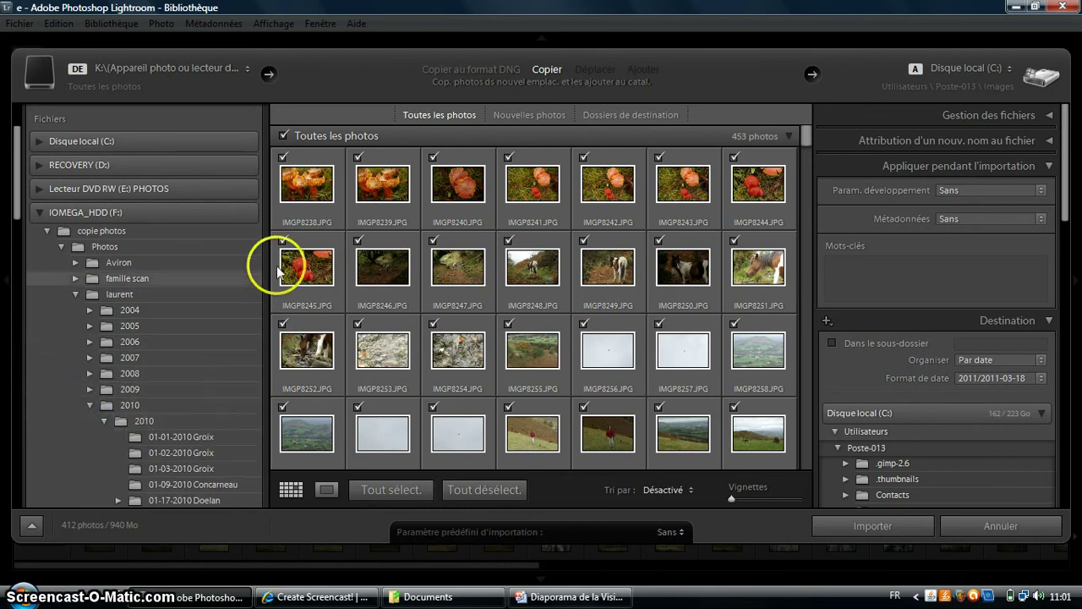
{"action": "left_click_drag", "start_coordinate": [20, 205], "coordinate": [19, 358]}
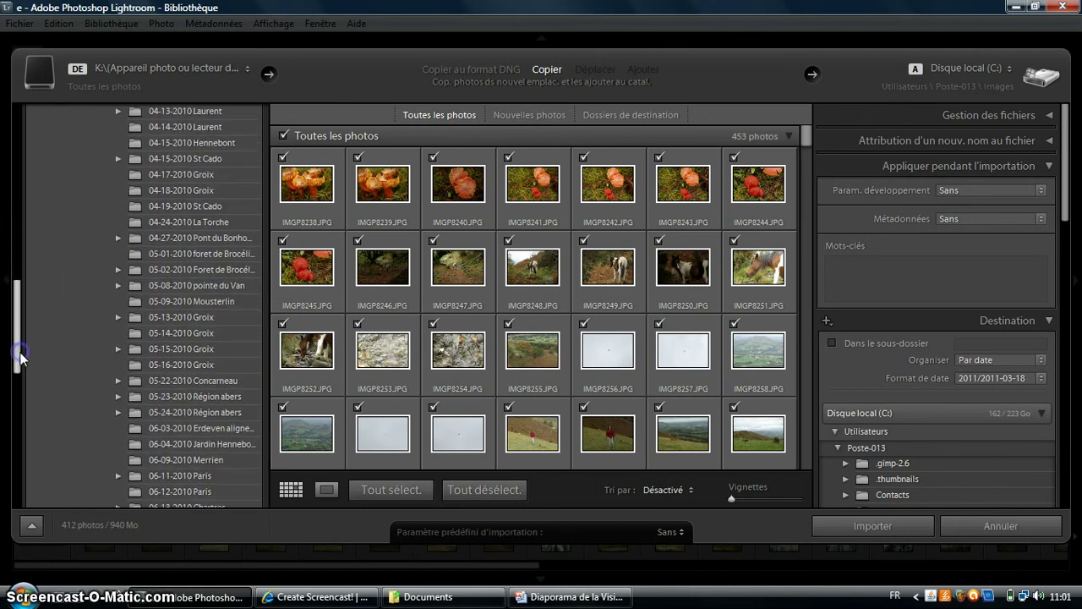
{"action": "left_click", "coordinate": [214, 401]}
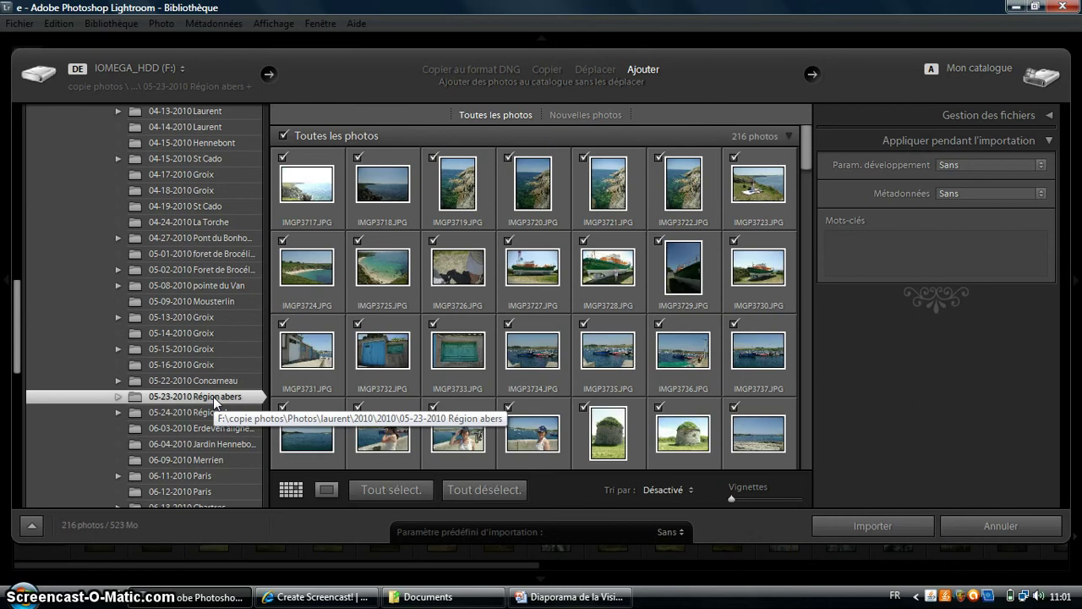
Uncheck all photos, then tick only IMGP3725, IMGP3734, IMGP3736 and the stone-building shot
{"action": "left_click", "coordinate": [464, 488]}
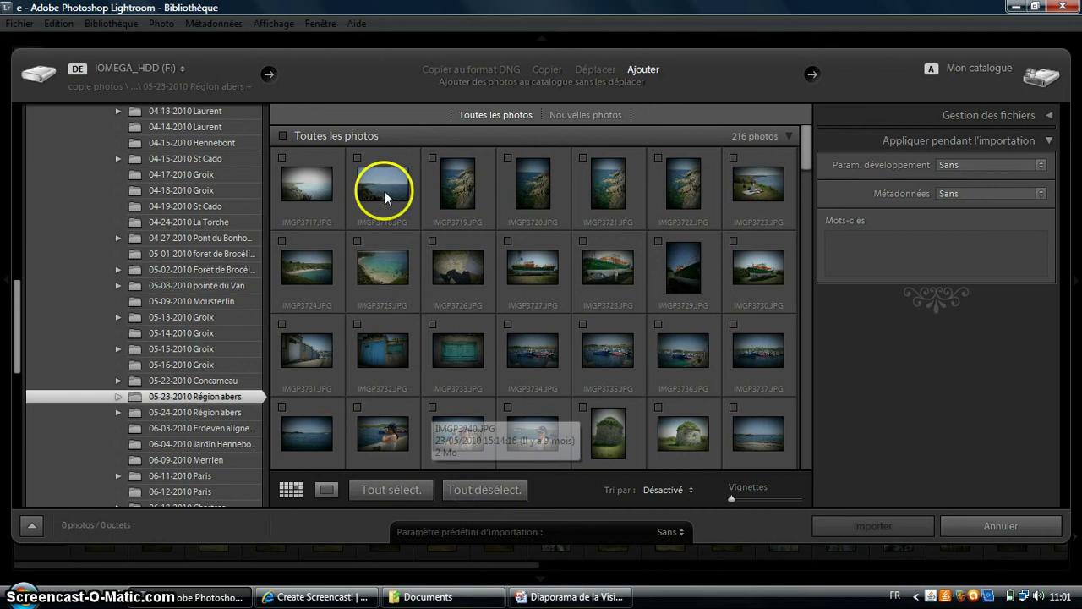
{"action": "left_click", "coordinate": [357, 240]}
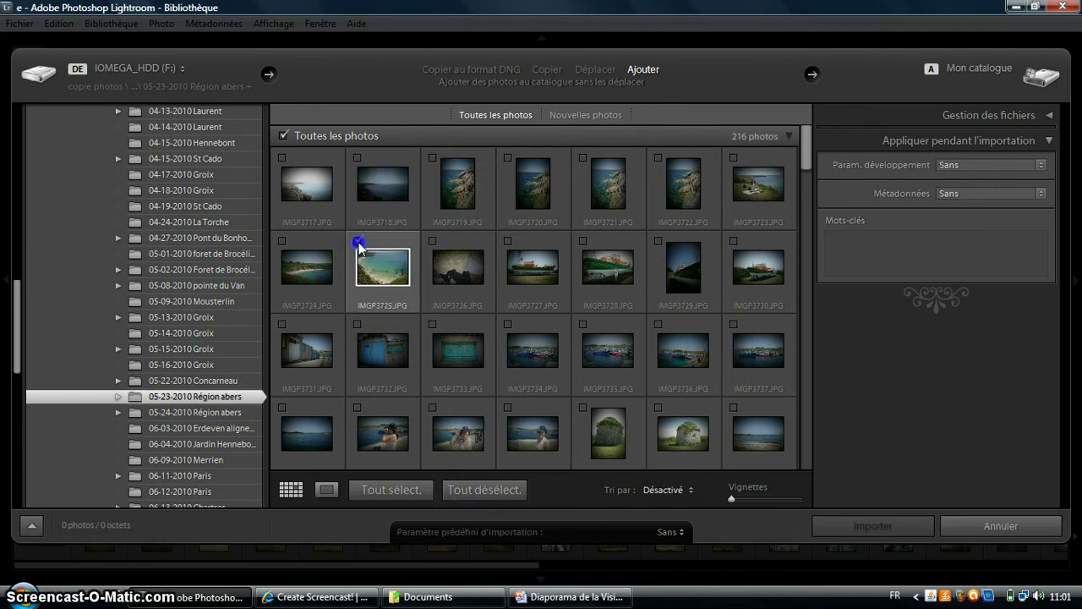
{"action": "left_click", "coordinate": [433, 241]}
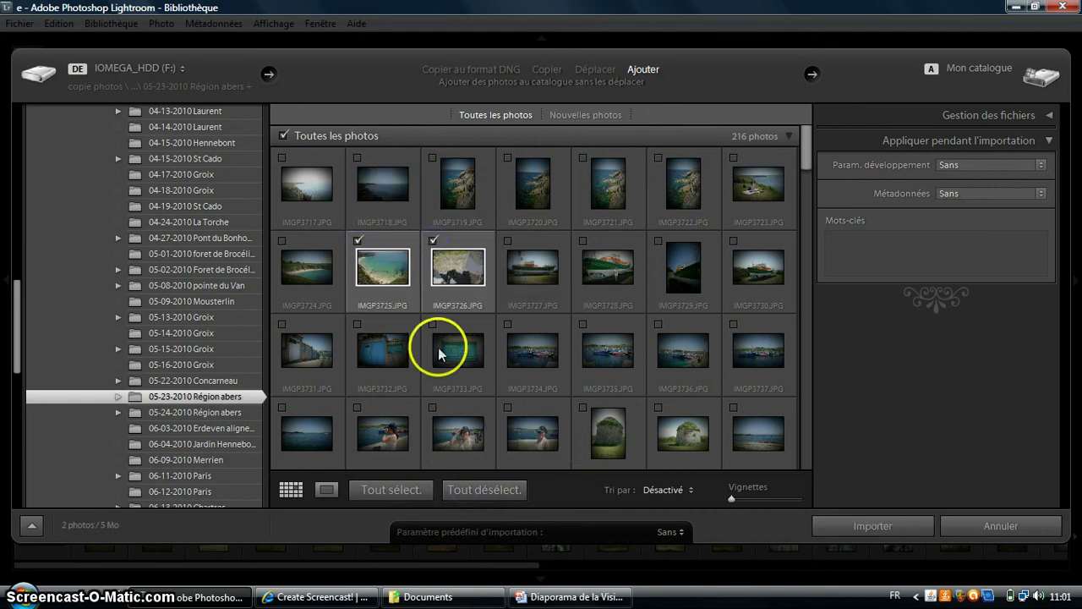
{"action": "left_click", "coordinate": [433, 240]}
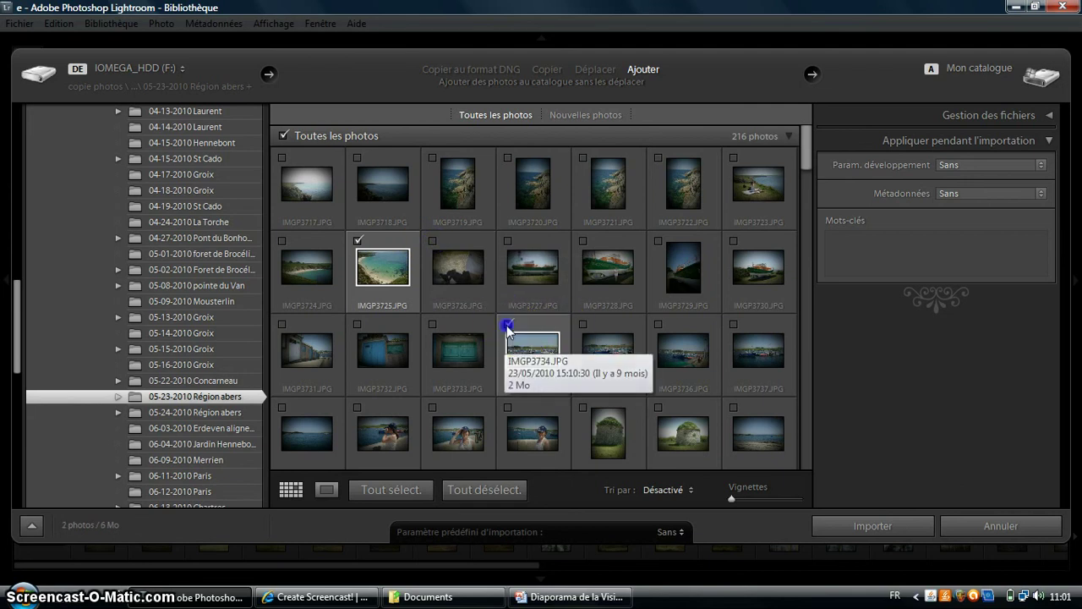
{"action": "left_click", "coordinate": [506, 326]}
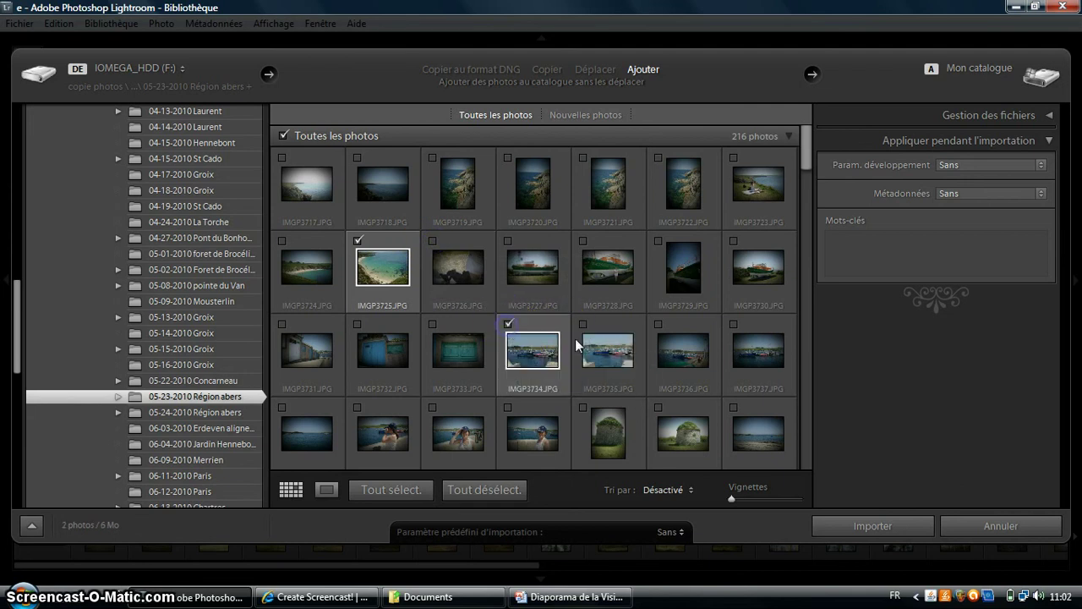
{"action": "left_click", "coordinate": [659, 323]}
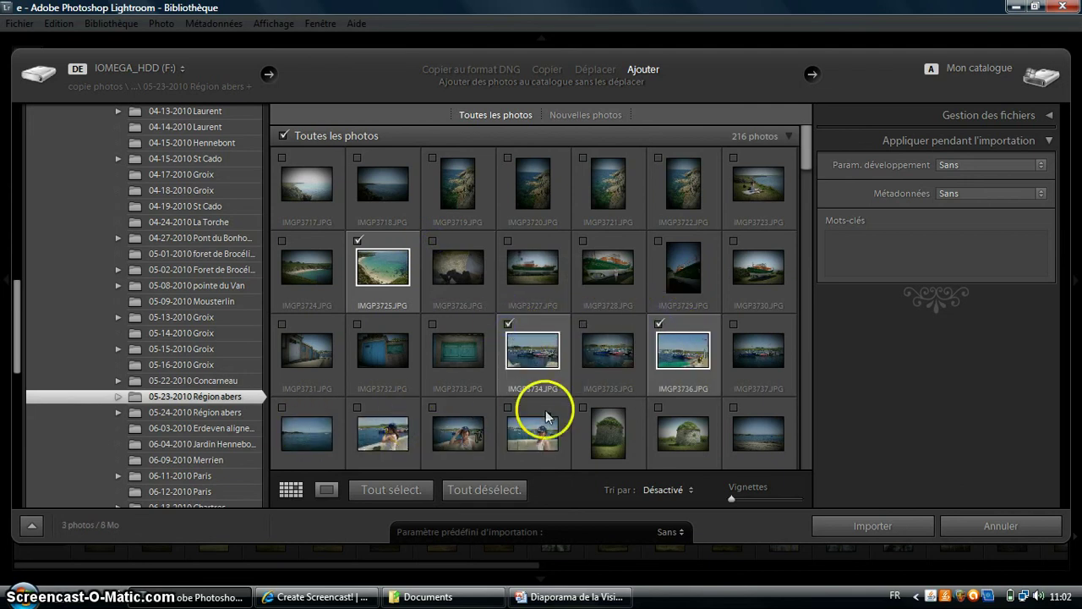
{"action": "left_click", "coordinate": [659, 408]}
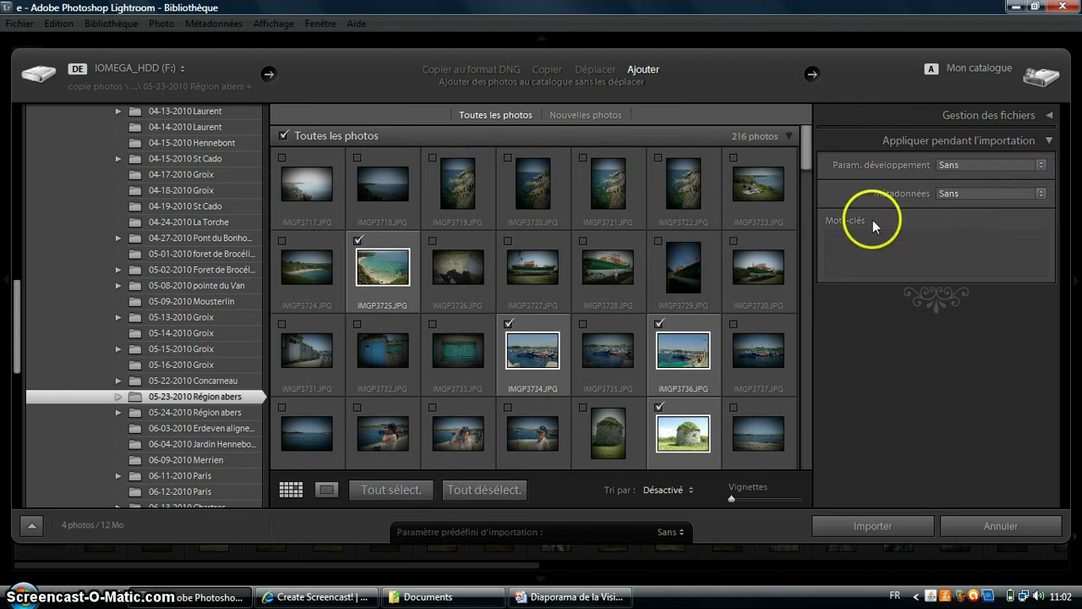
Import the four Région abers photos, then expand the Catalogue and Navigation panels to preview the beach
{"action": "left_click", "coordinate": [854, 525]}
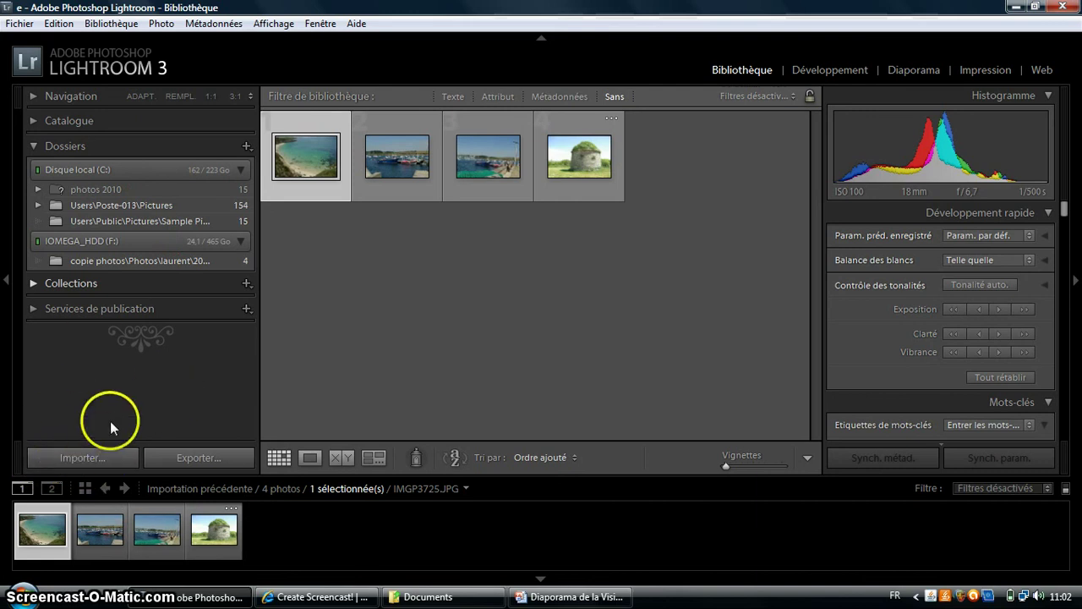
{"action": "left_click", "coordinate": [73, 458]}
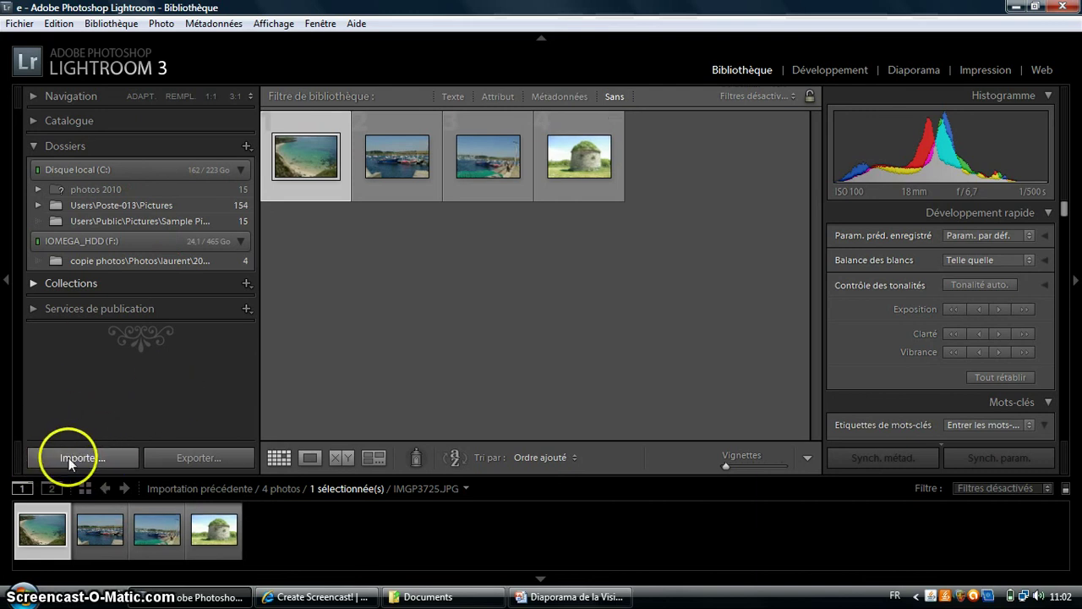
{"action": "left_click", "coordinate": [69, 121]}
{"action": "left_click", "coordinate": [66, 97]}
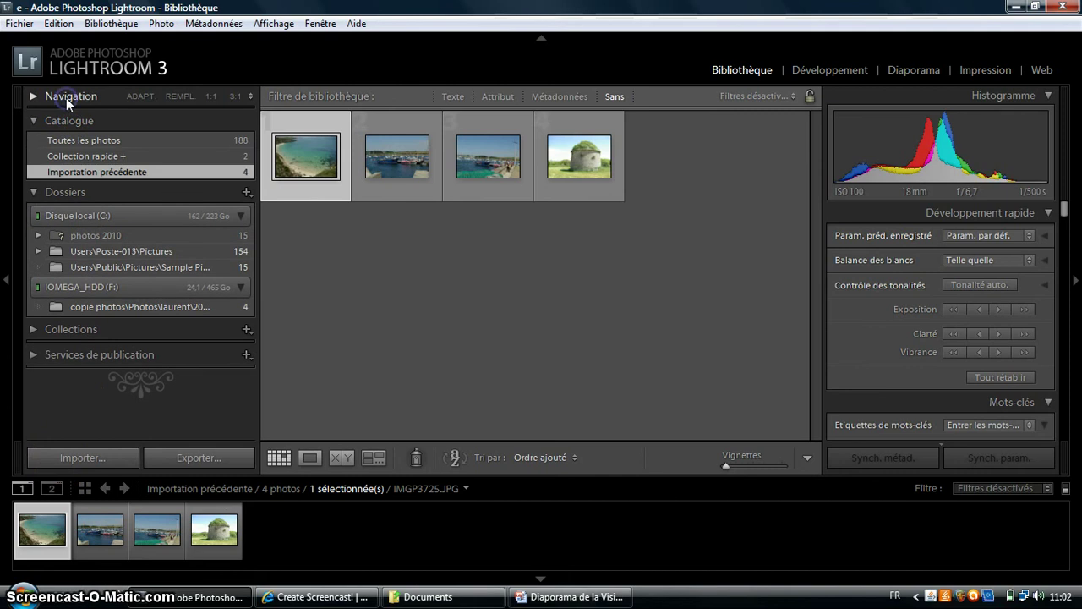
{"action": "left_click_drag", "start_coordinate": [66, 98], "coordinate": [44, 96]}
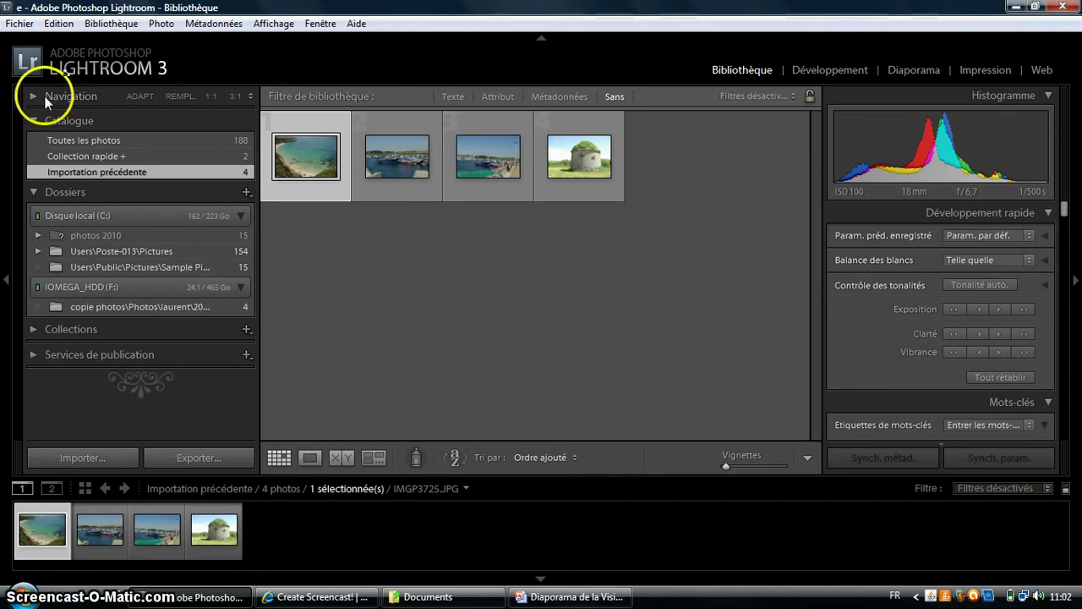
{"action": "left_click", "coordinate": [44, 96]}
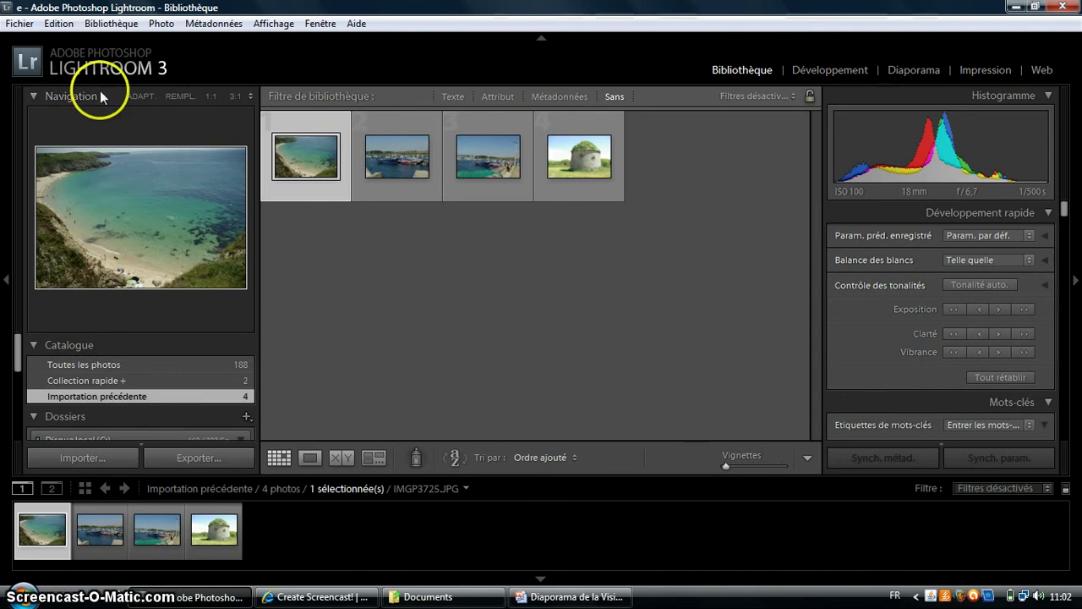
{"action": "left_click", "coordinate": [81, 460]}
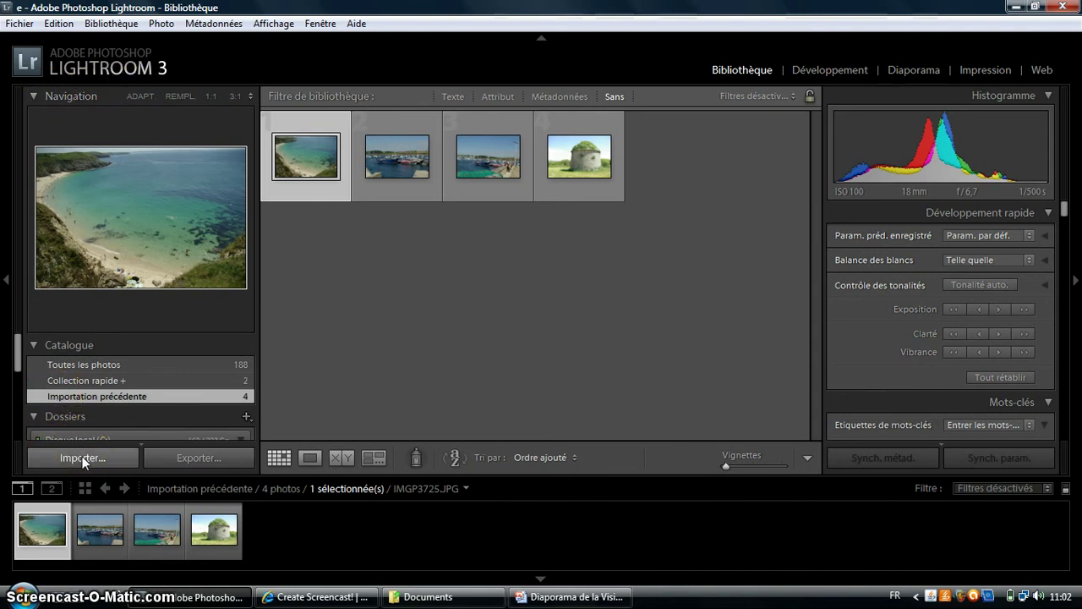
Reopen Import and select the DVD's 03-12-2007 st Cado folder as the source
{"action": "left_click", "coordinate": [82, 459]}
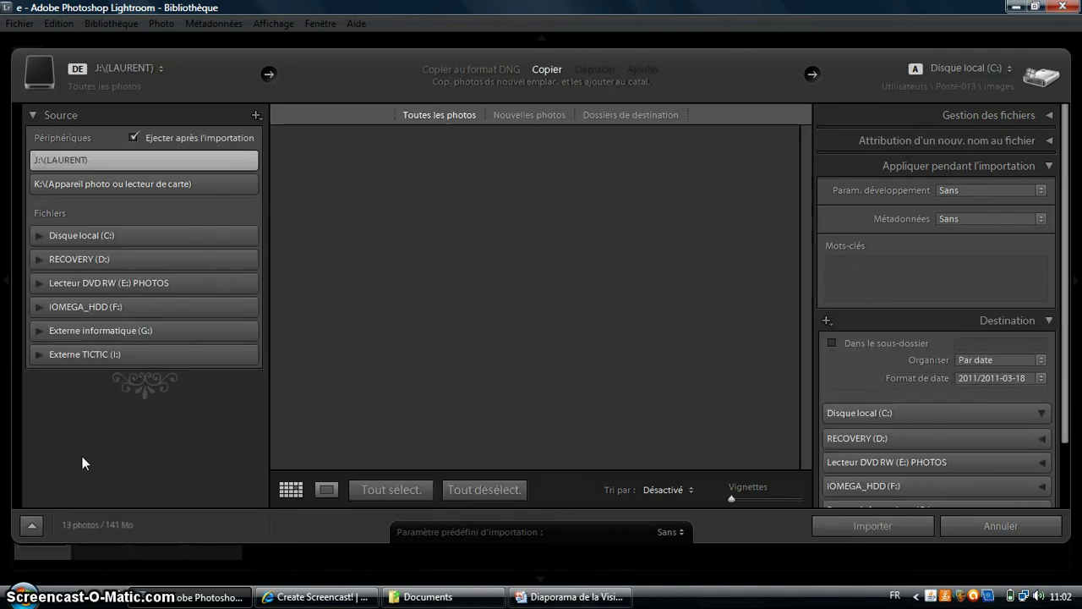
{"action": "left_click", "coordinate": [94, 282]}
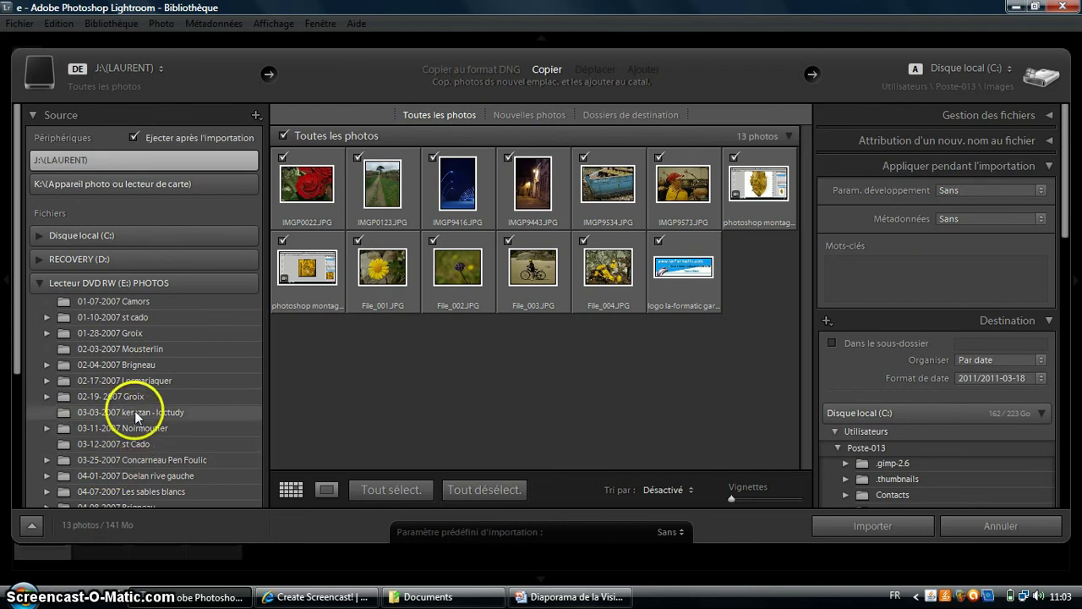
{"action": "left_click", "coordinate": [136, 412]}
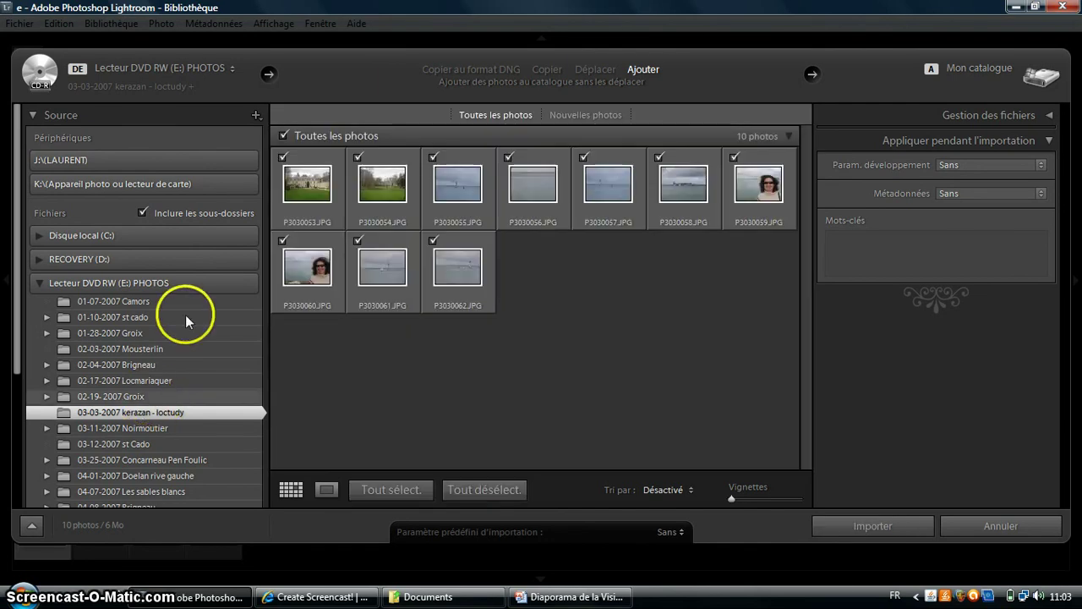
{"action": "left_click", "coordinate": [132, 444]}
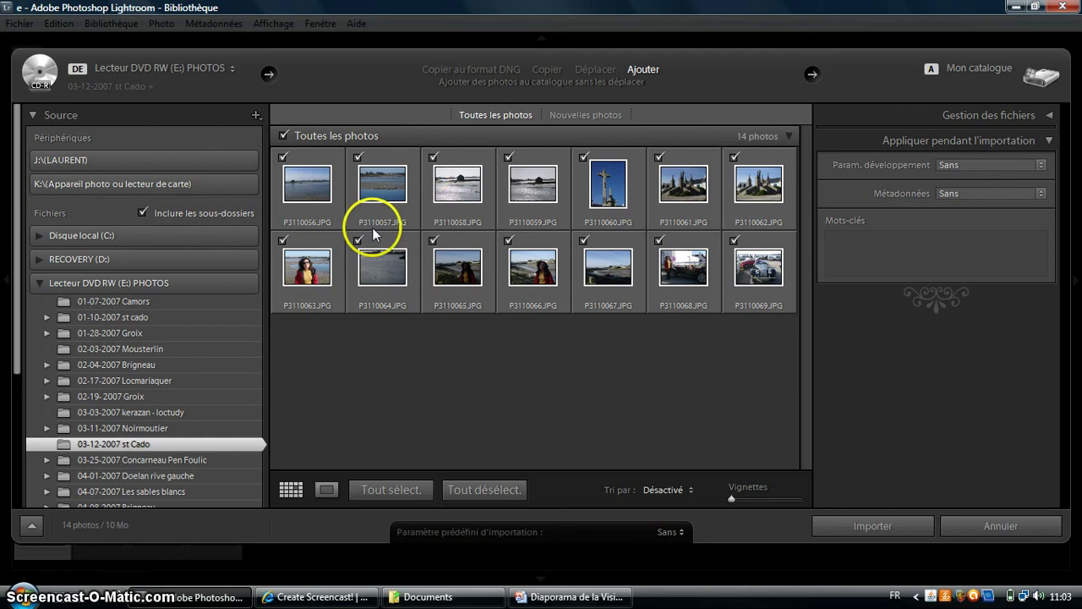
Exclude P3110063 and P3110065–P3110069, then import the remaining eight DVD photos
{"action": "left_click", "coordinate": [283, 241]}
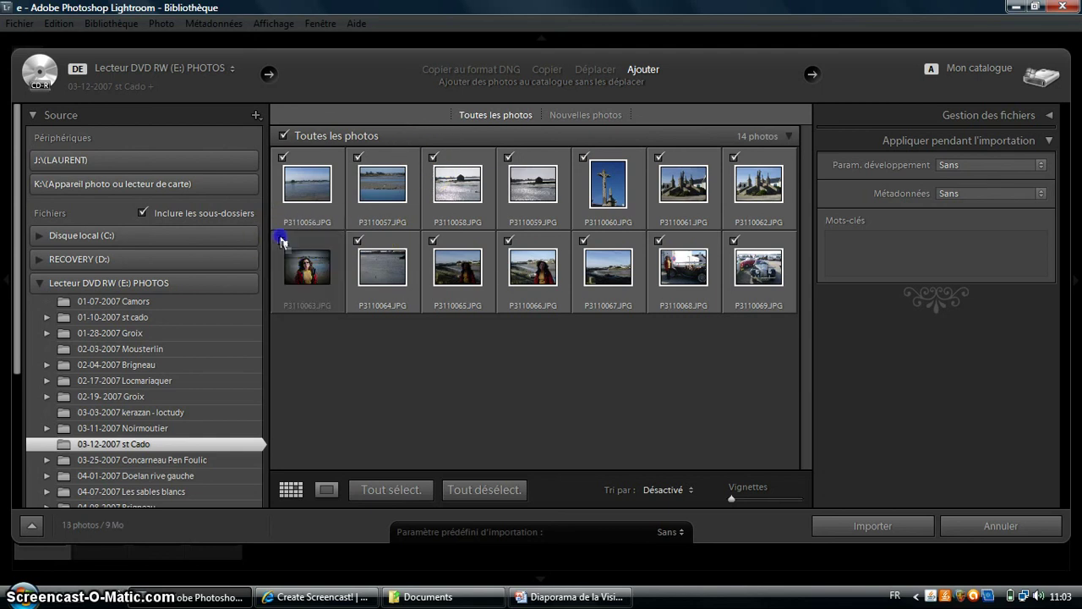
{"action": "left_click", "coordinate": [434, 241]}
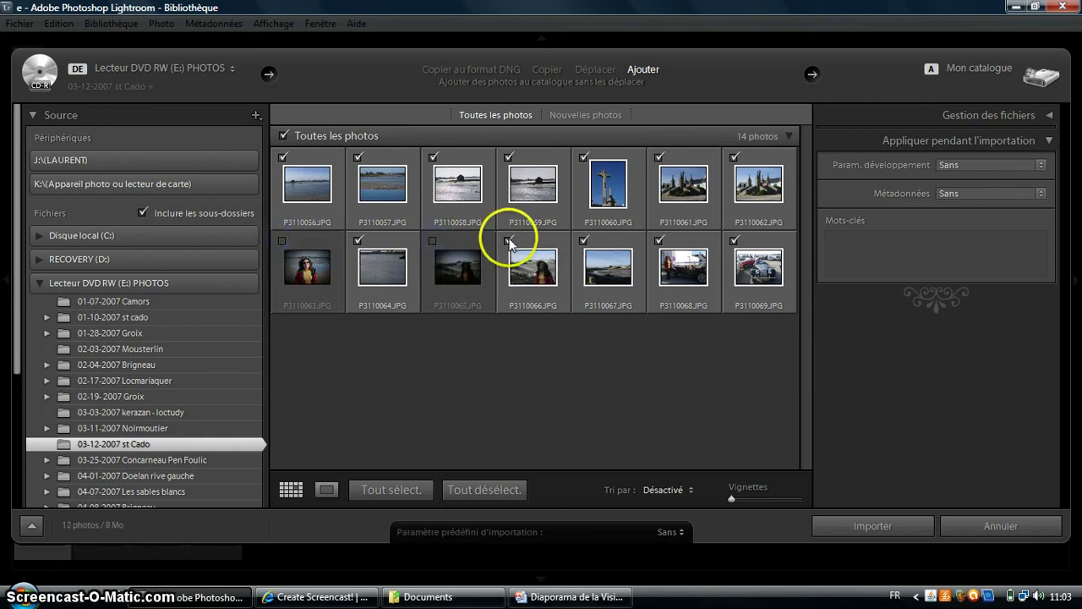
{"action": "left_click", "coordinate": [507, 241]}
{"action": "left_click", "coordinate": [583, 241]}
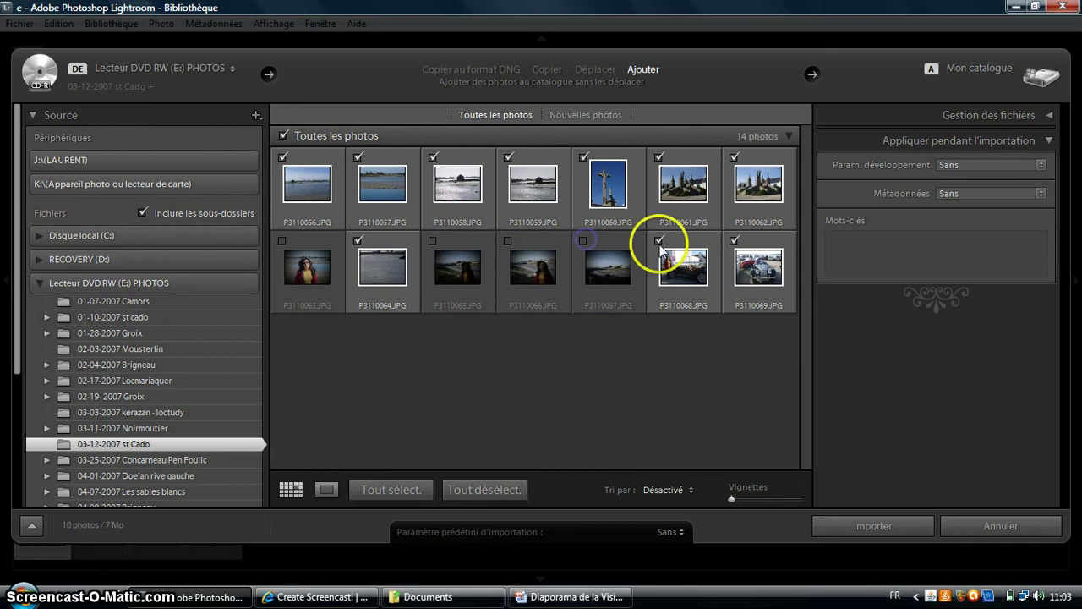
{"action": "left_click", "coordinate": [659, 241]}
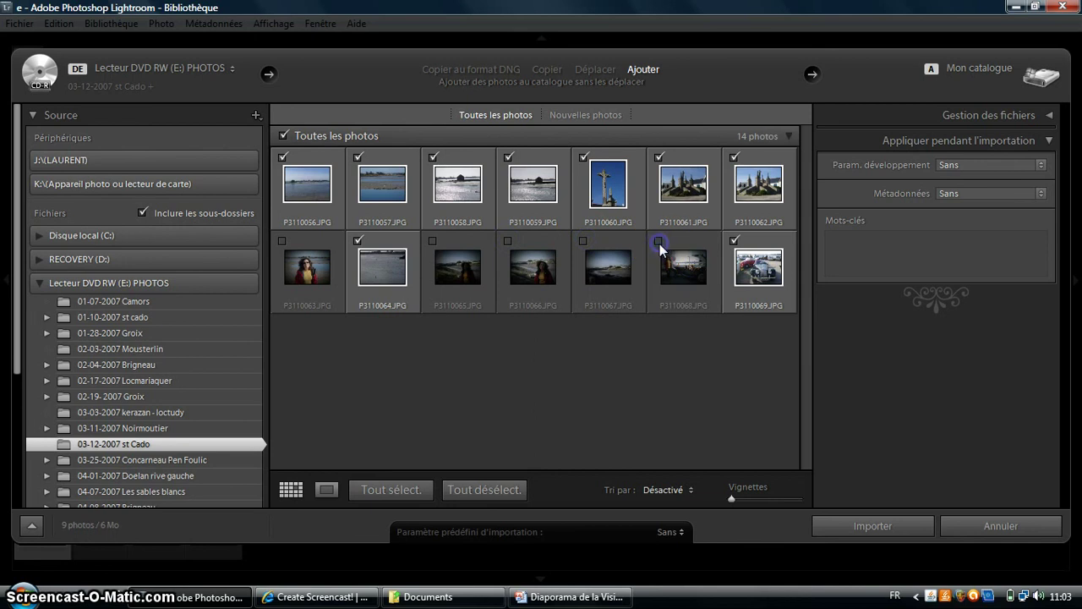
{"action": "left_click", "coordinate": [734, 241]}
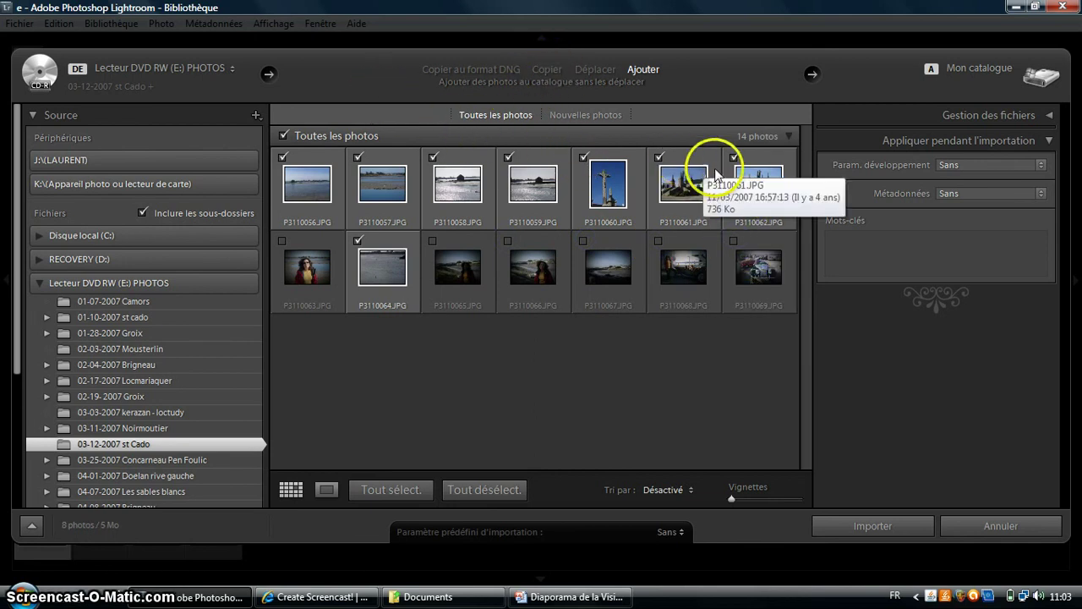
{"action": "left_click", "coordinate": [856, 527]}
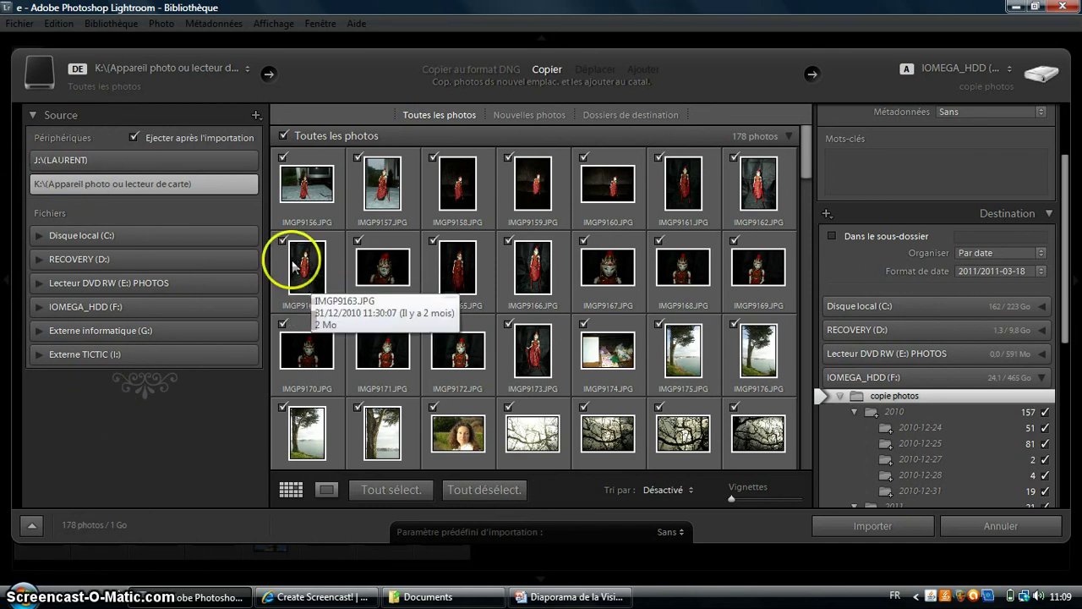
Select the K: memory card as the source for the copy import
{"action": "left_click", "coordinate": [160, 185]}
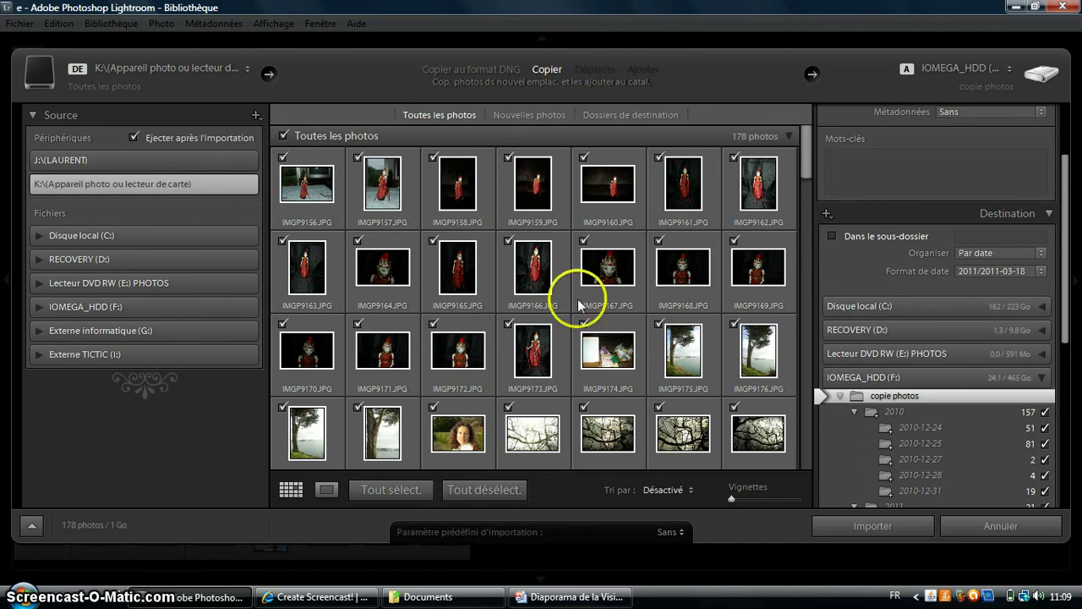
Uncheck all 178 card photos and tick only IMGP9157, IMGP9166 and IMGP9167
{"action": "left_click", "coordinate": [494, 495]}
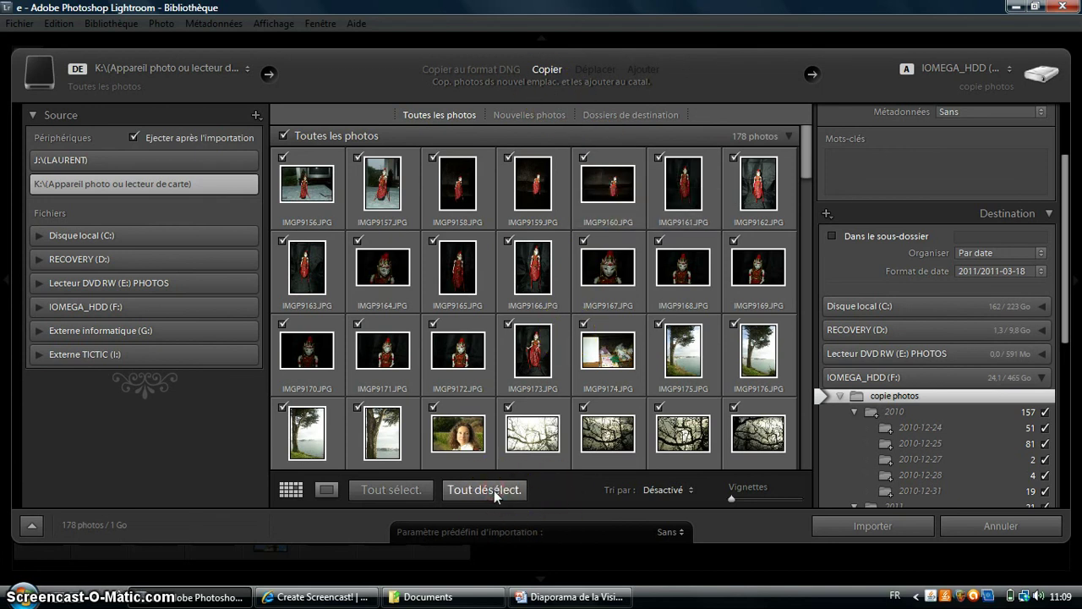
{"action": "left_click", "coordinate": [485, 491]}
{"action": "left_click", "coordinate": [456, 493]}
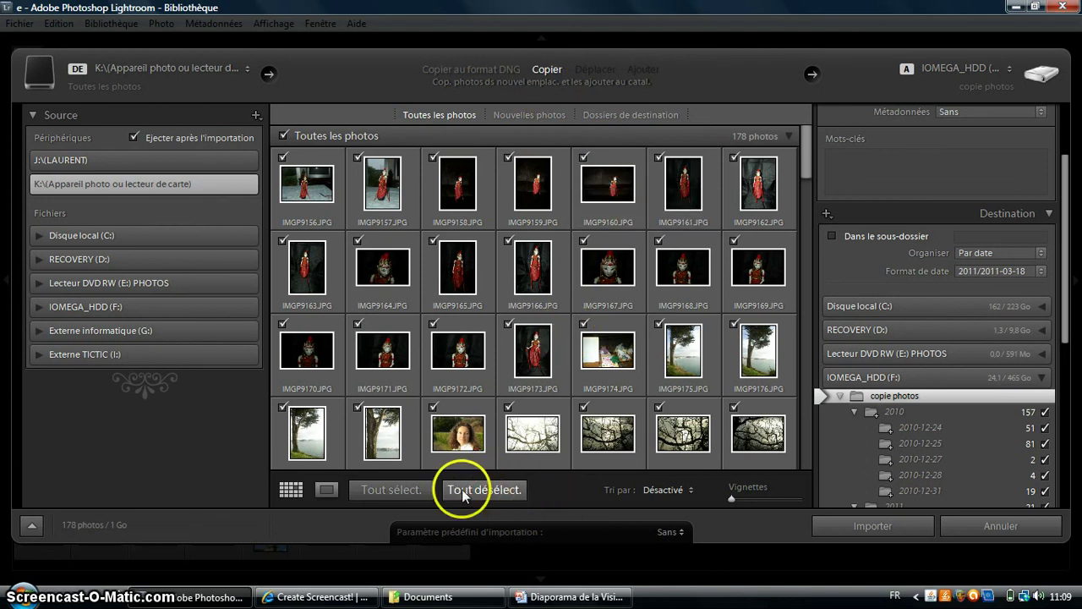
{"action": "left_click", "coordinate": [461, 490]}
{"action": "left_click", "coordinate": [359, 158]}
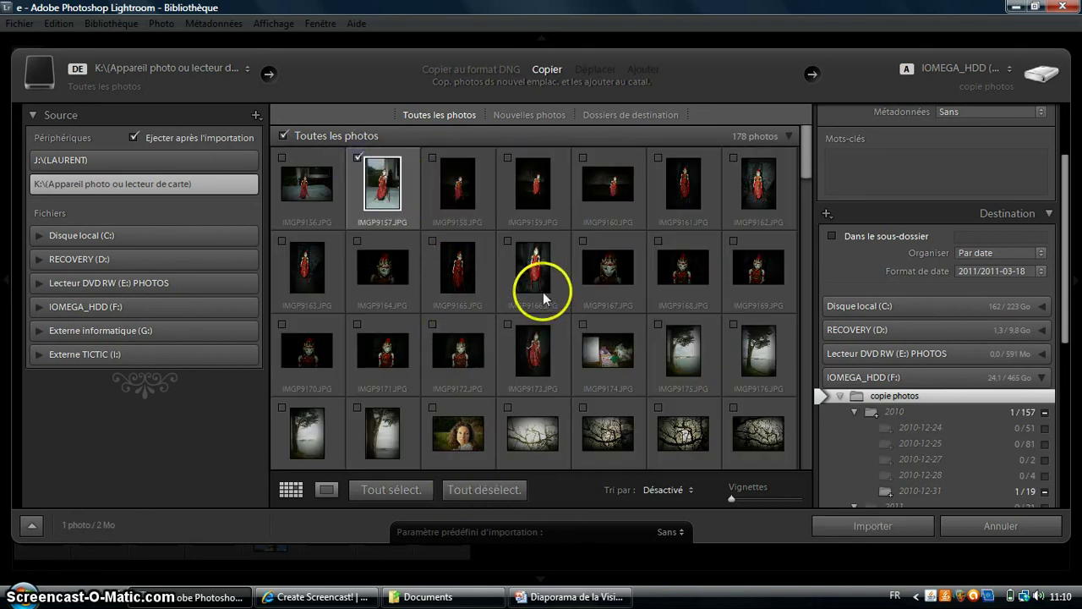
{"action": "left_click", "coordinate": [508, 240]}
{"action": "left_click", "coordinate": [583, 240]}
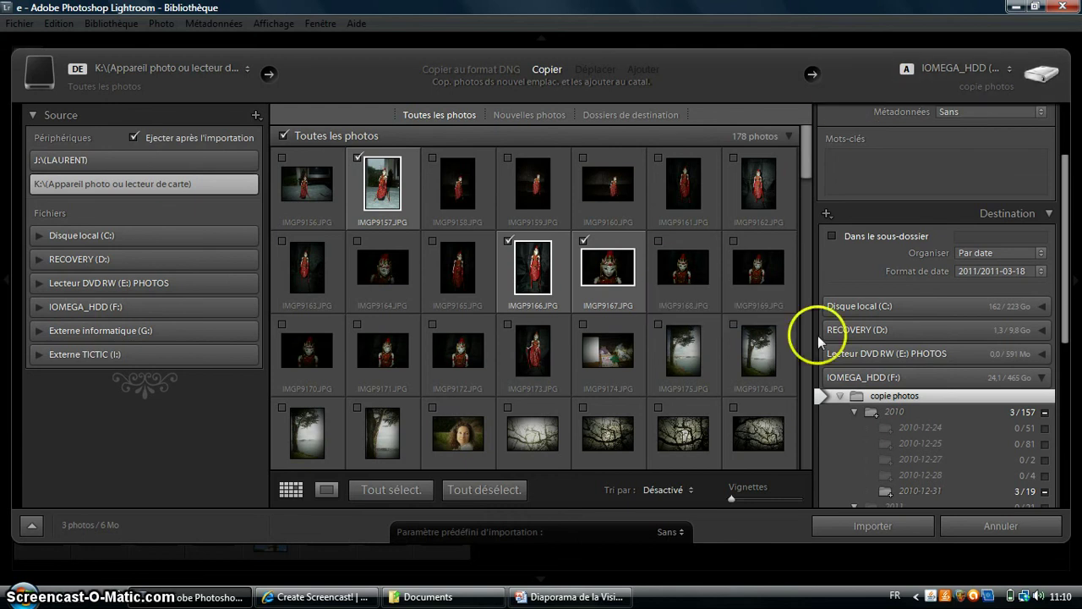
{"action": "left_click", "coordinate": [854, 176]}
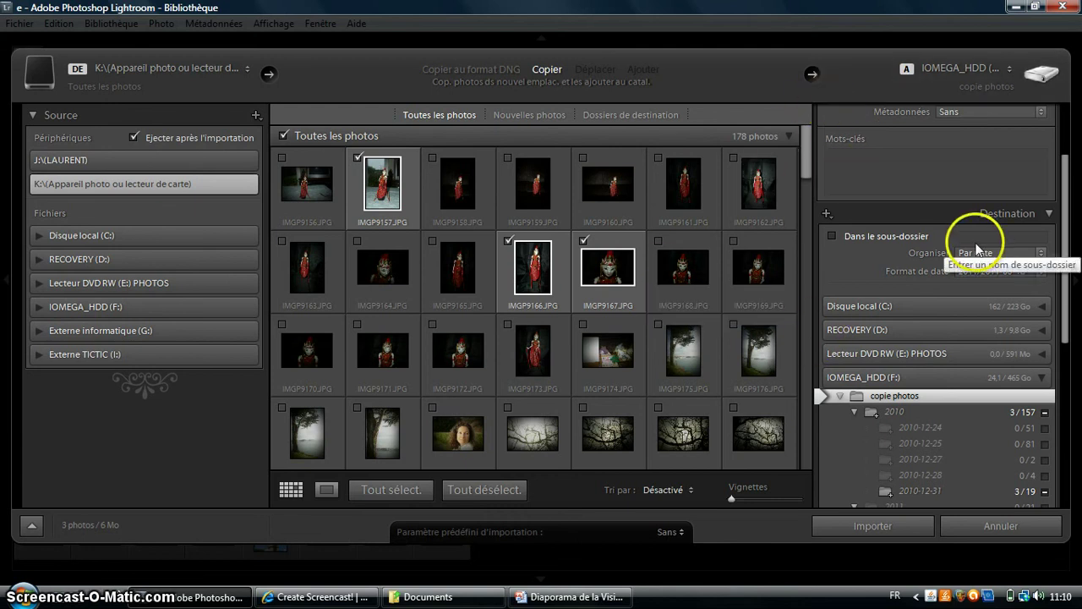
{"action": "left_click", "coordinate": [1052, 213]}
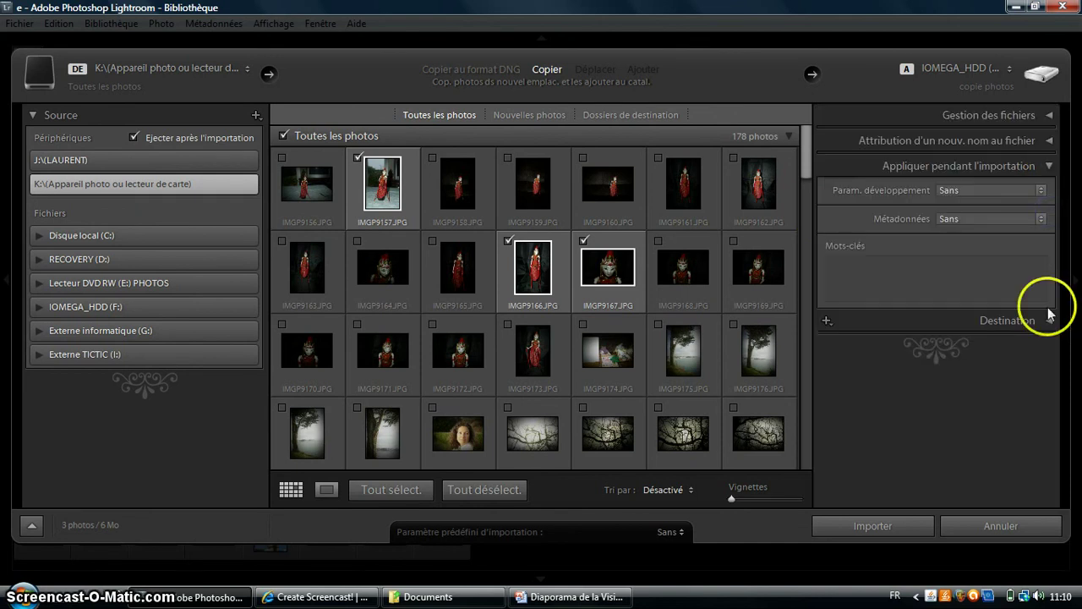
{"action": "left_click", "coordinate": [1049, 321]}
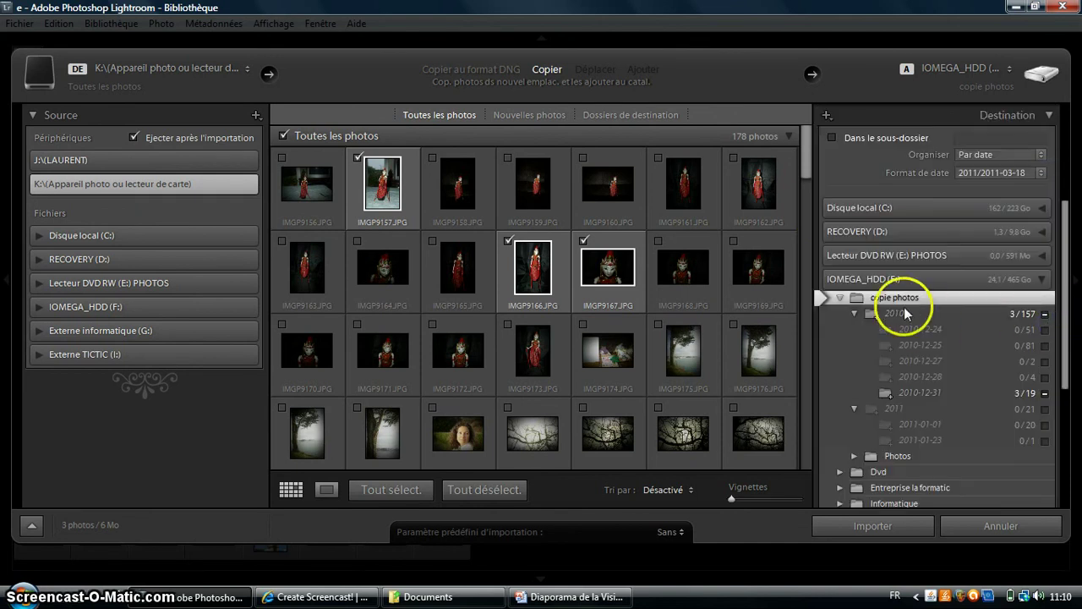
{"action": "left_click", "coordinate": [829, 280]}
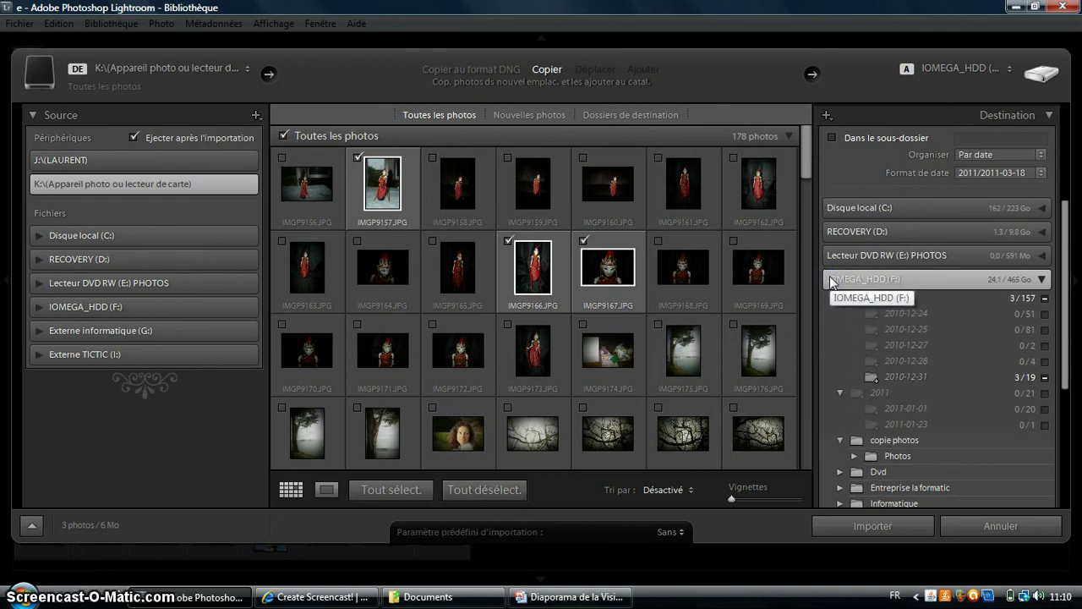
{"action": "left_click", "coordinate": [882, 329]}
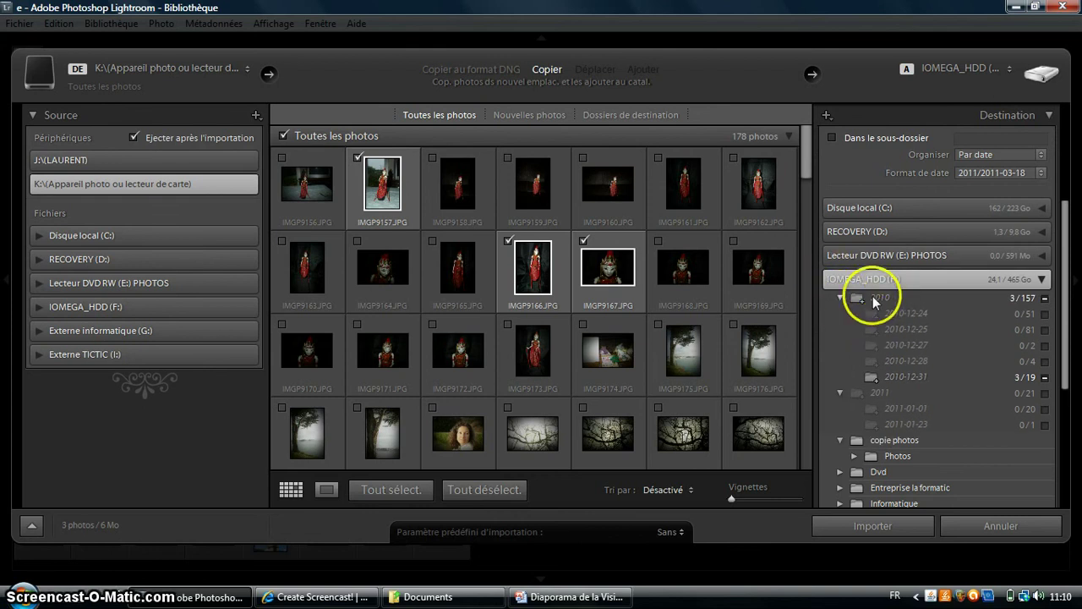
{"action": "left_click", "coordinate": [1042, 282]}
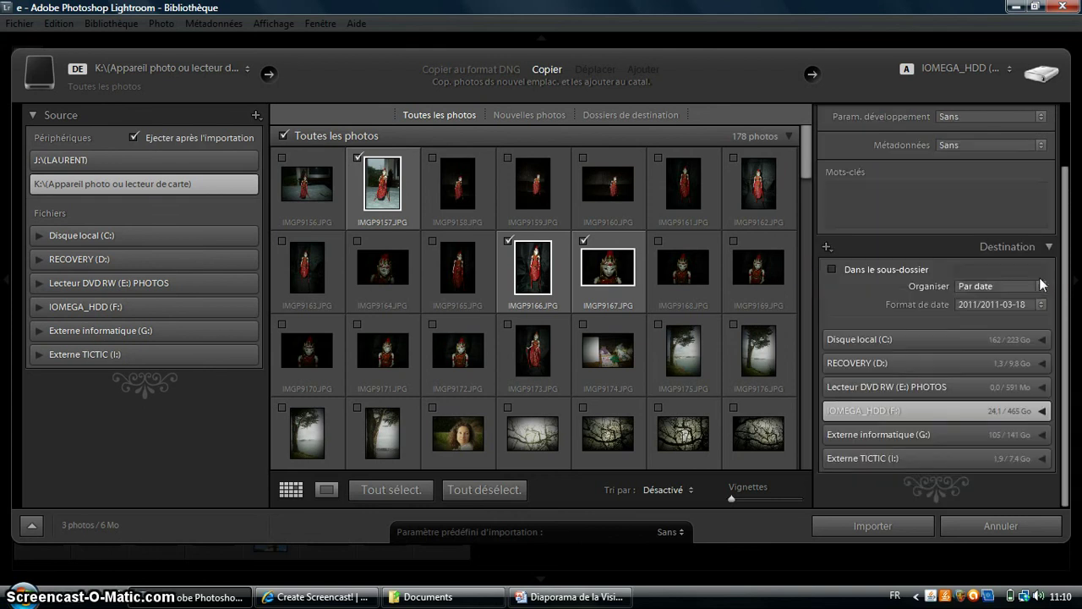
{"action": "left_click", "coordinate": [1041, 411]}
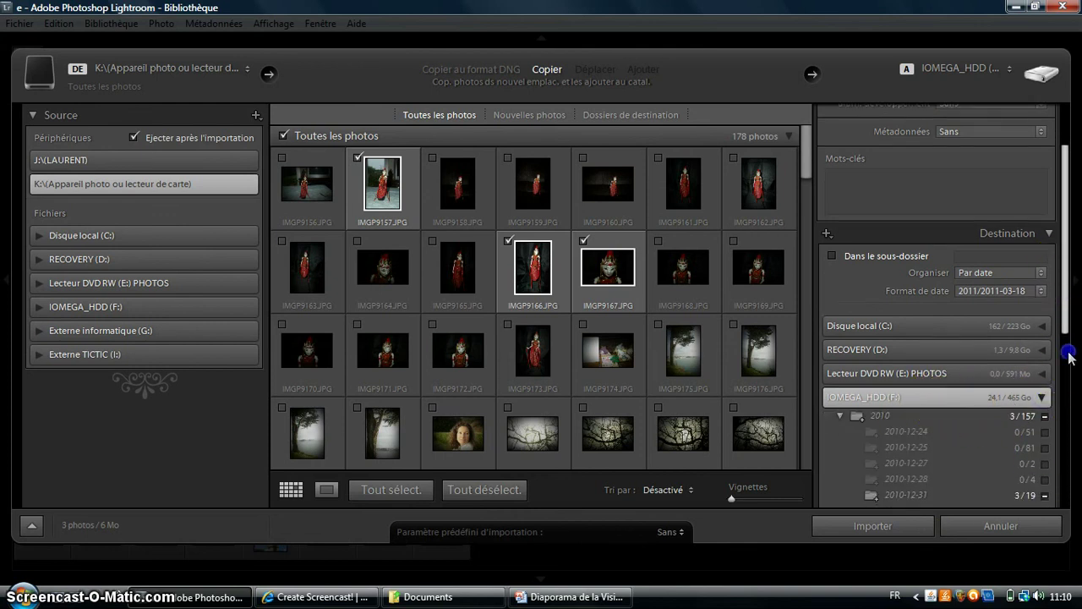
{"action": "left_click_drag", "start_coordinate": [1064, 292], "coordinate": [1070, 392]}
{"action": "left_click", "coordinate": [892, 333]}
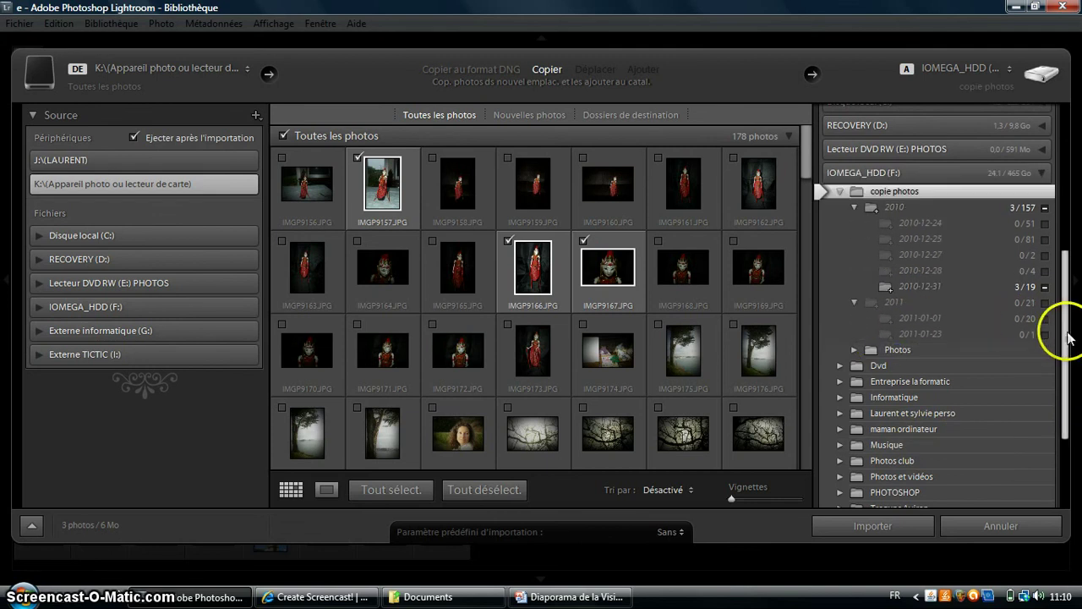
{"action": "left_click_drag", "start_coordinate": [1061, 328], "coordinate": [1062, 325]}
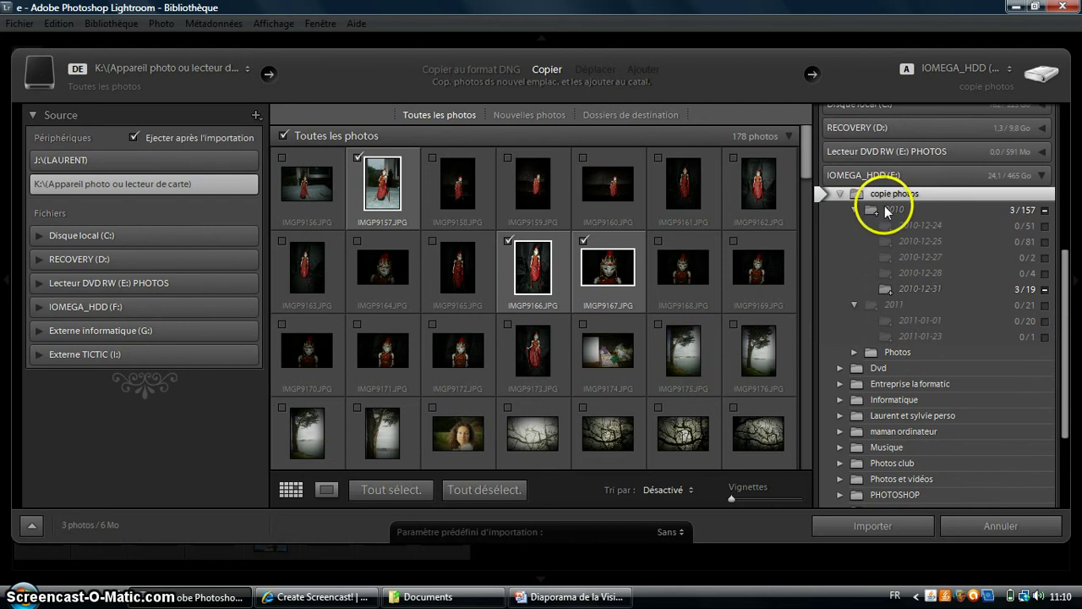
{"action": "left_click", "coordinate": [890, 212]}
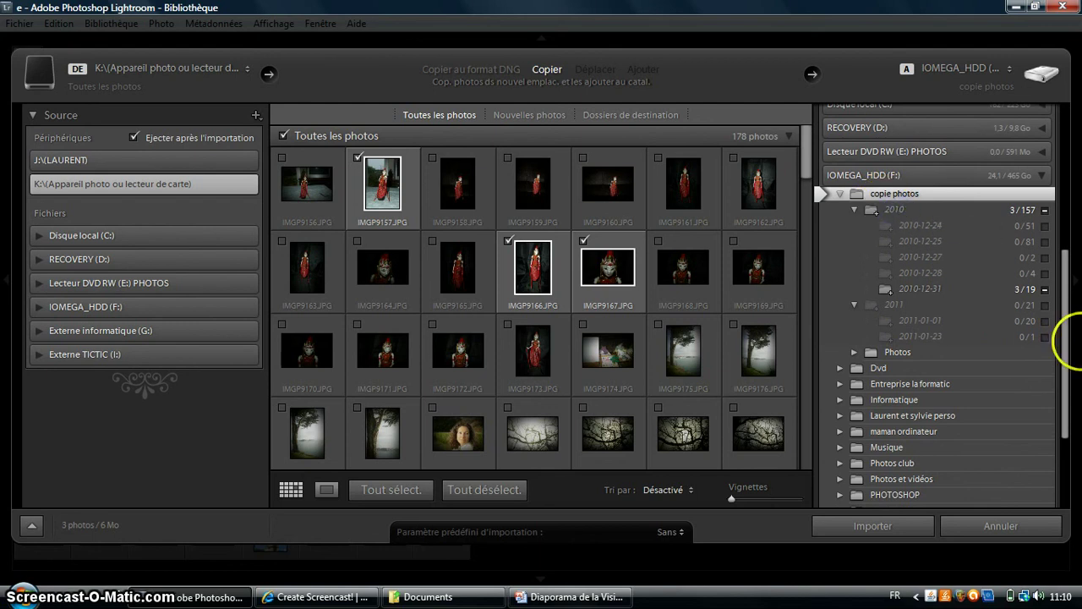
{"action": "left_click_drag", "start_coordinate": [1064, 370], "coordinate": [1051, 285]}
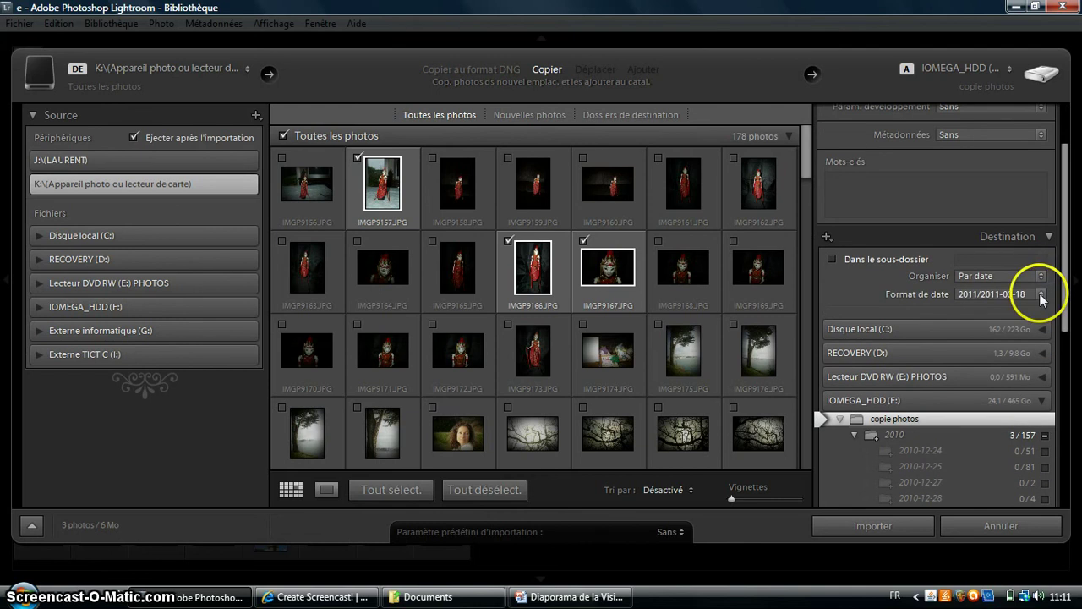
Set the destination date folder format to year/month/day, 2011/03/18
{"action": "left_click", "coordinate": [1042, 295]}
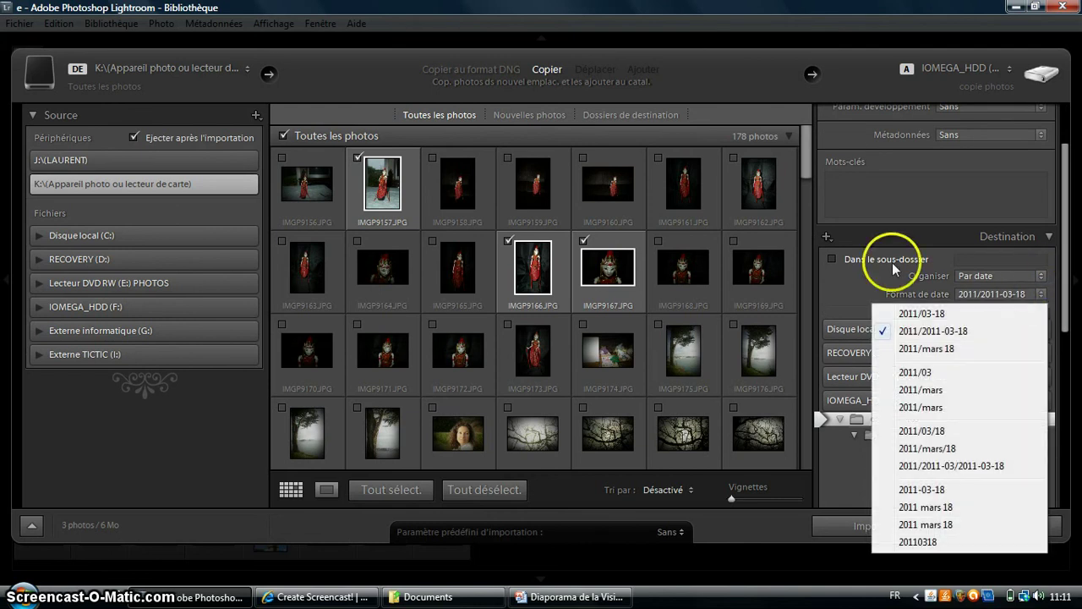
{"action": "left_click", "coordinate": [906, 433]}
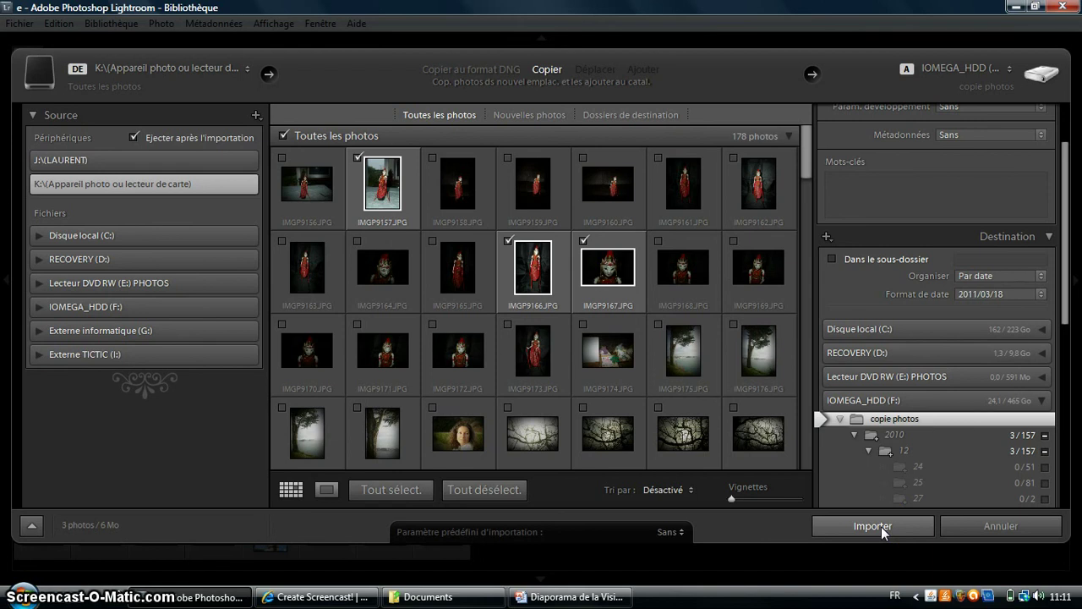
Import the three card photos, hide the left panel, and reopen Import on drive J:
{"action": "left_click", "coordinate": [882, 527]}
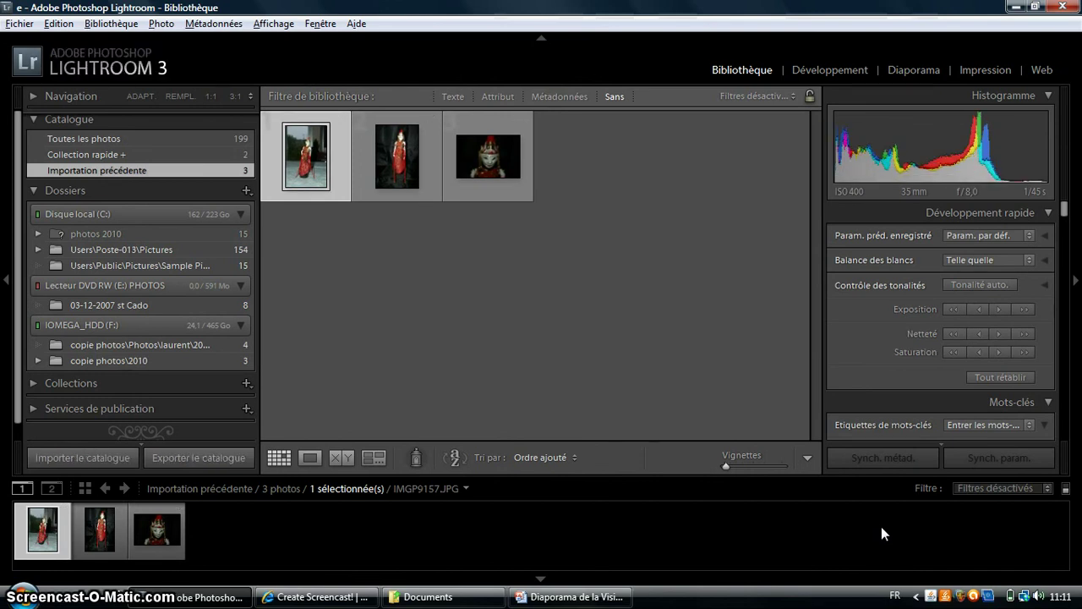
{"action": "left_click", "coordinate": [69, 433]}
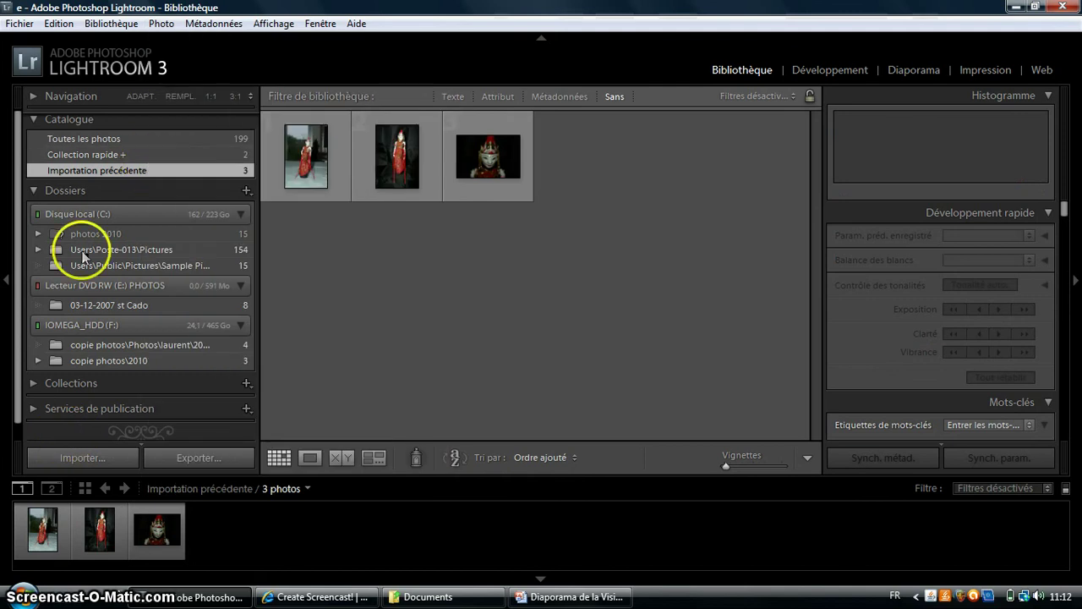
{"action": "left_click", "coordinate": [16, 182]}
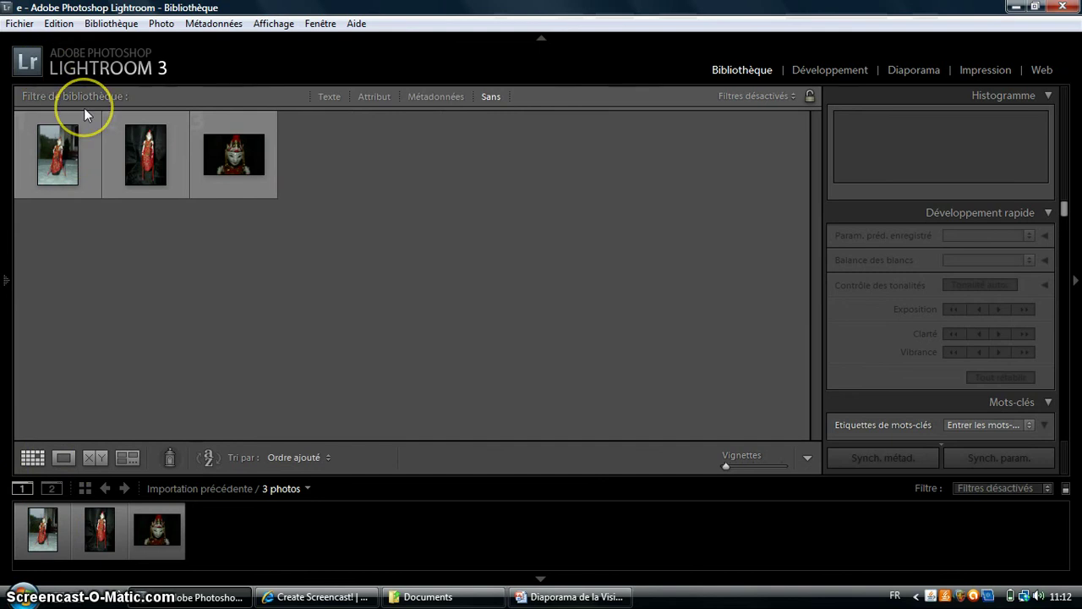
{"action": "key", "text": "ctrl+shift+i"}
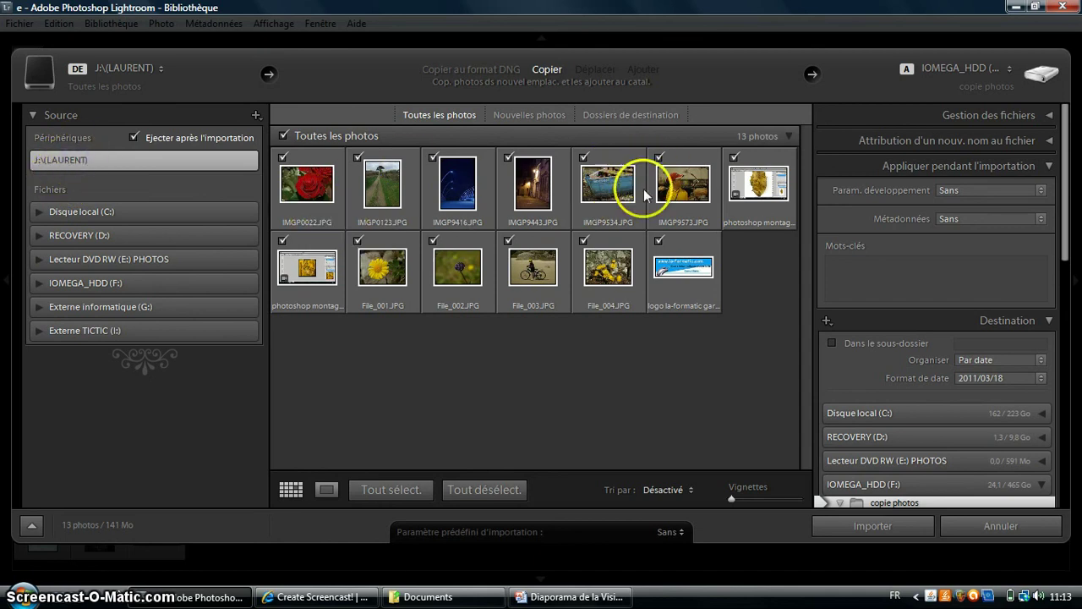
Exclude the logo and both photoshop montage videos, leaving 10 of 13 USB files checked
{"action": "left_click", "coordinate": [659, 241]}
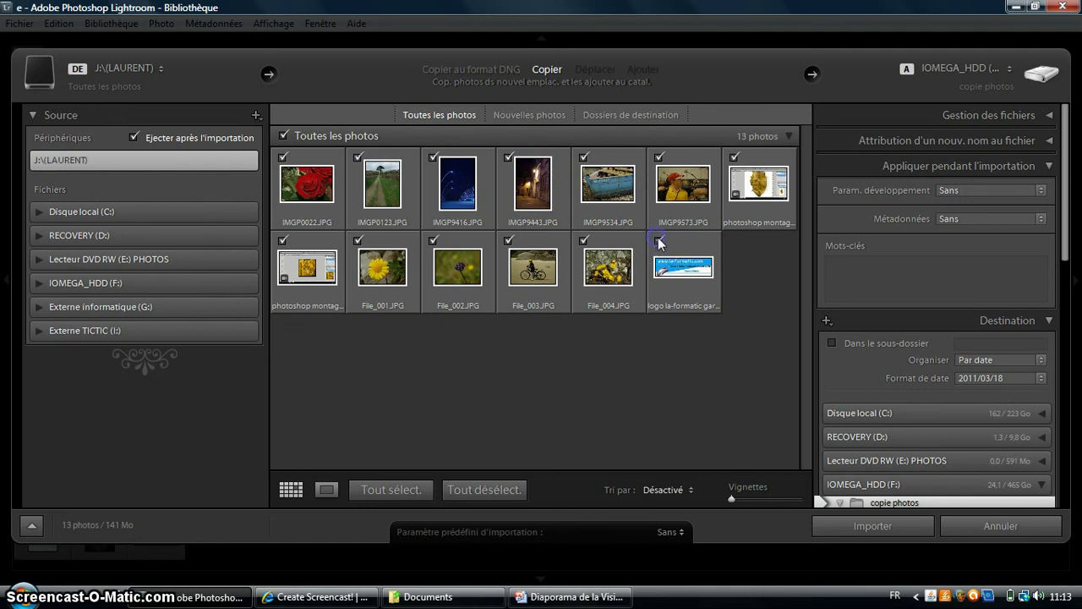
{"action": "left_click", "coordinate": [734, 158]}
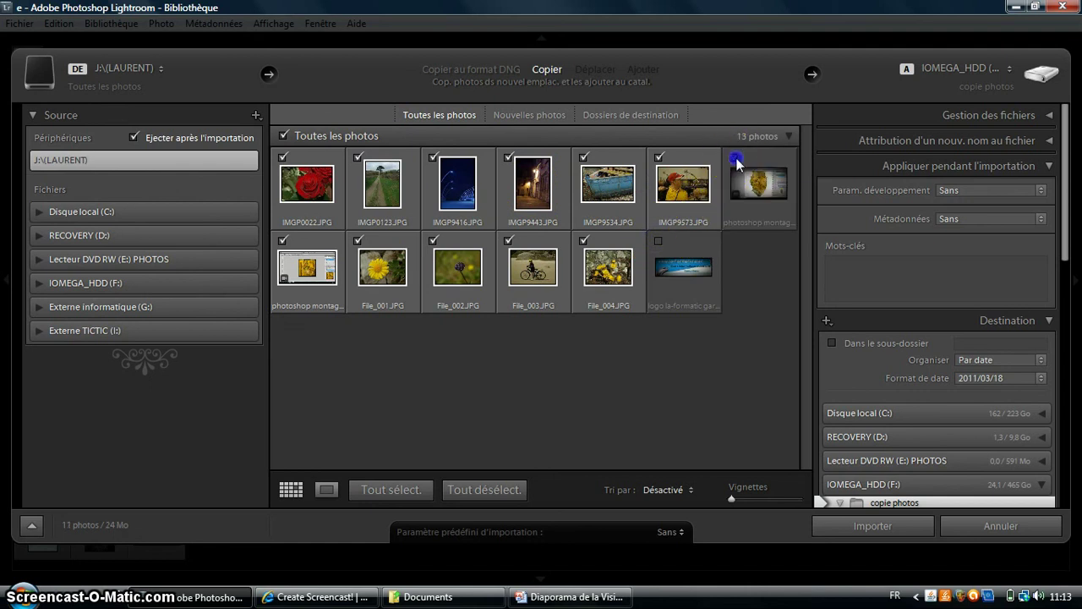
{"action": "left_click", "coordinate": [283, 241]}
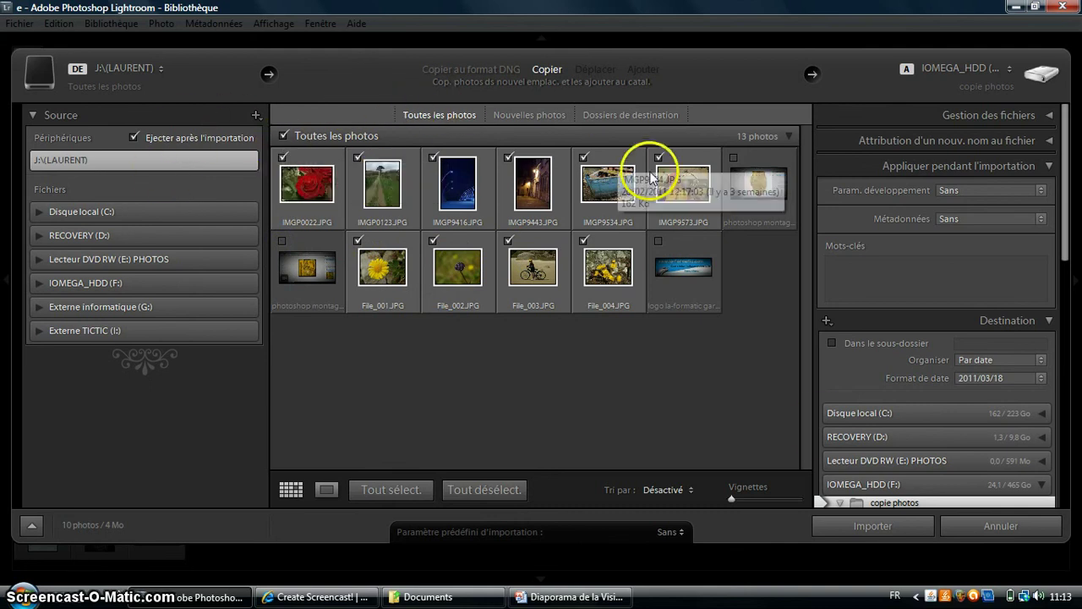
{"action": "left_click", "coordinate": [1048, 321]}
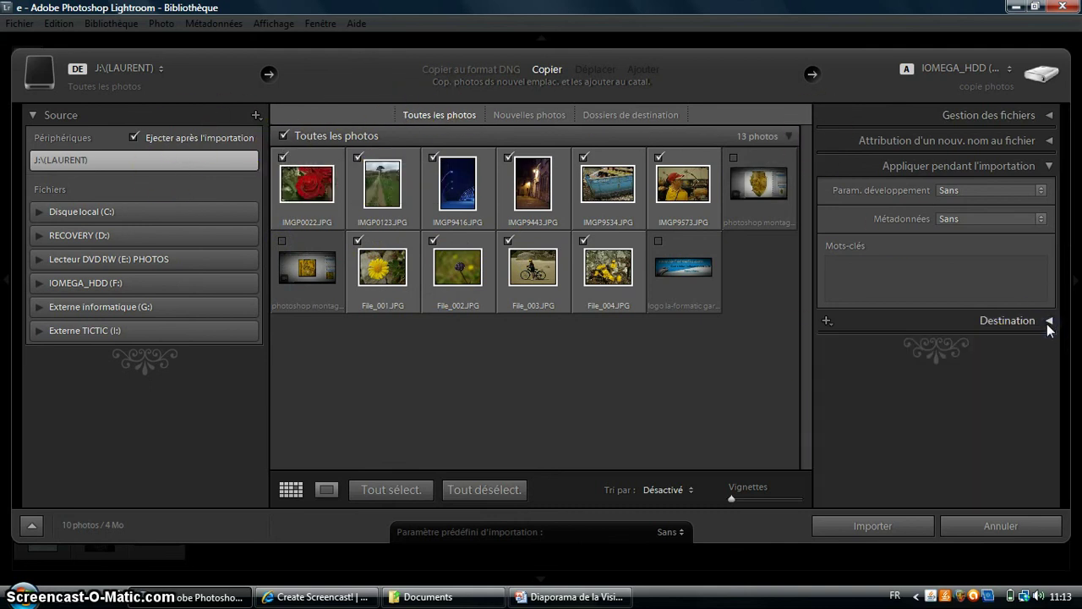
{"action": "left_click", "coordinate": [1048, 322]}
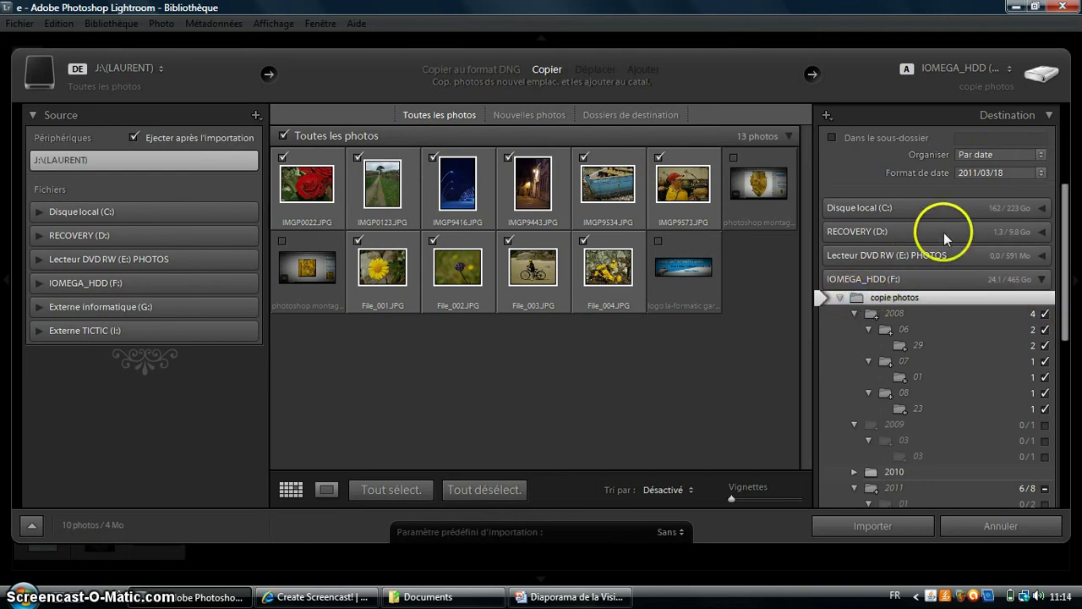
Import the 10 checked J: files into IOMEGA_HDD's copie photos folder
{"action": "left_click", "coordinate": [882, 529]}
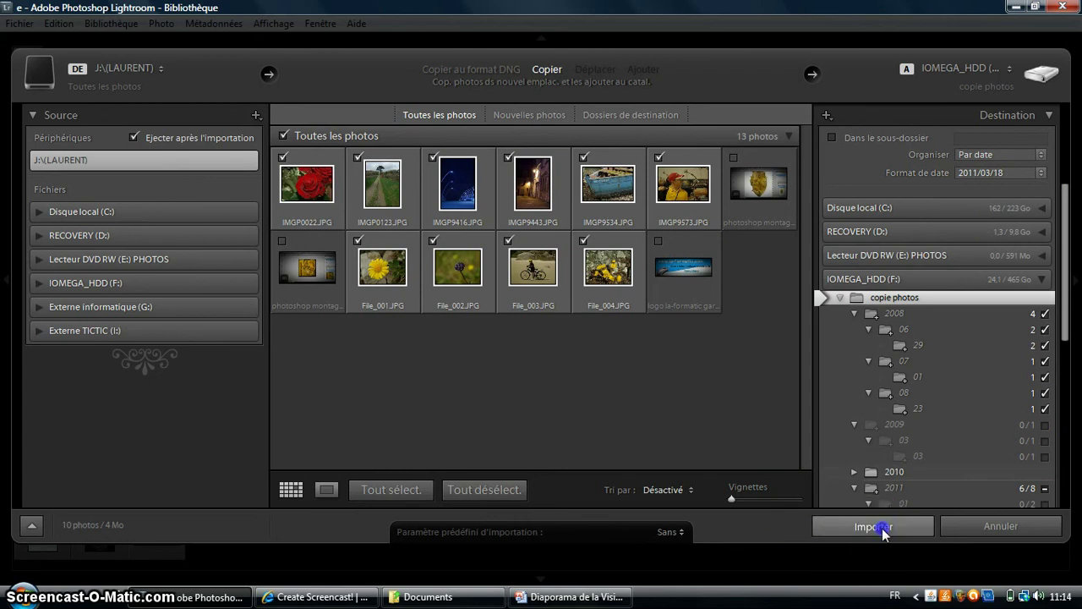